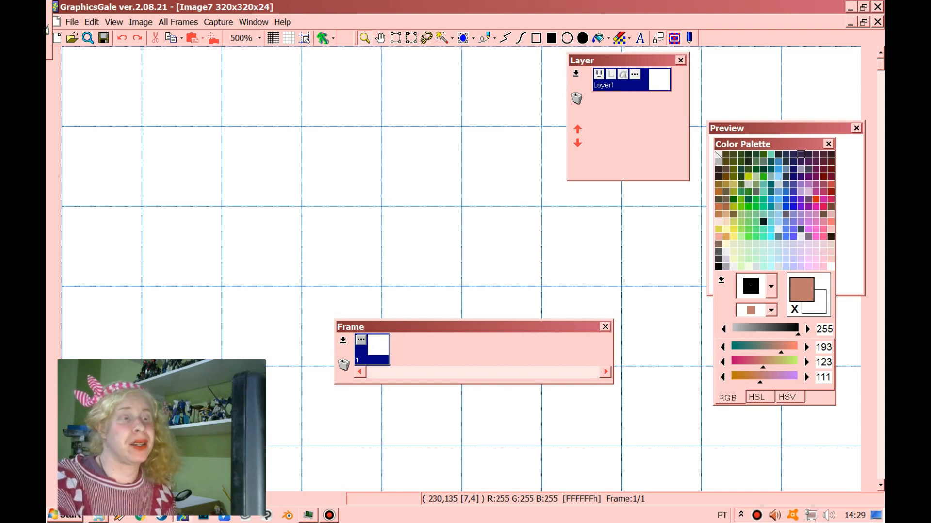
scroll(461, 266, down, 5)
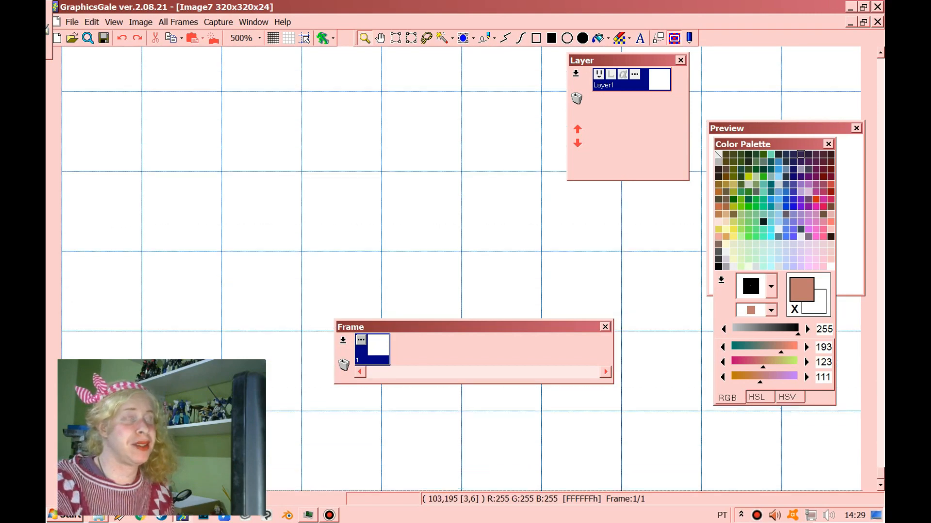
scroll(315, 179, down, 2)
scroll(318, 184, up, 1)
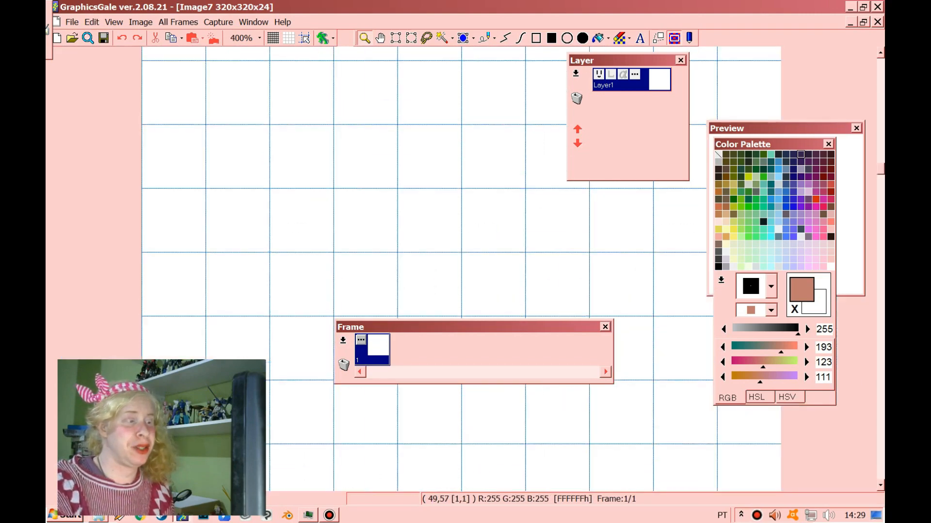
scroll(318, 185, up, 1)
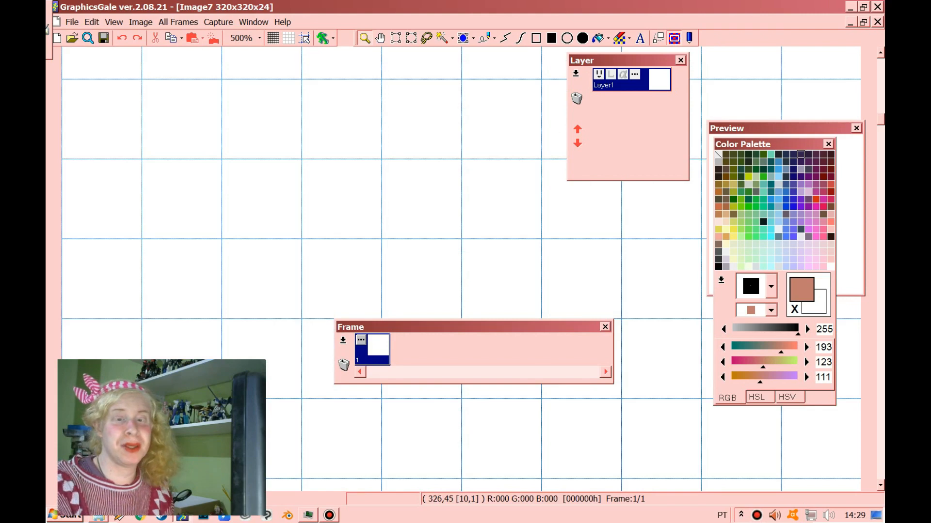
scroll(318, 184, up, 2)
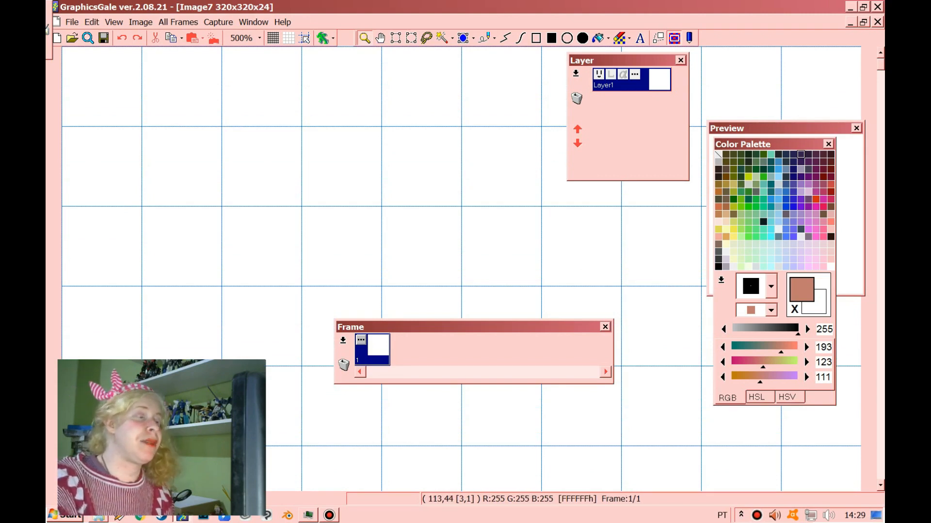
click(155, 118)
click(104, 102)
click(99, 101)
click(99, 101)
scroll(156, 99, up, 1)
scroll(155, 99, down, 1)
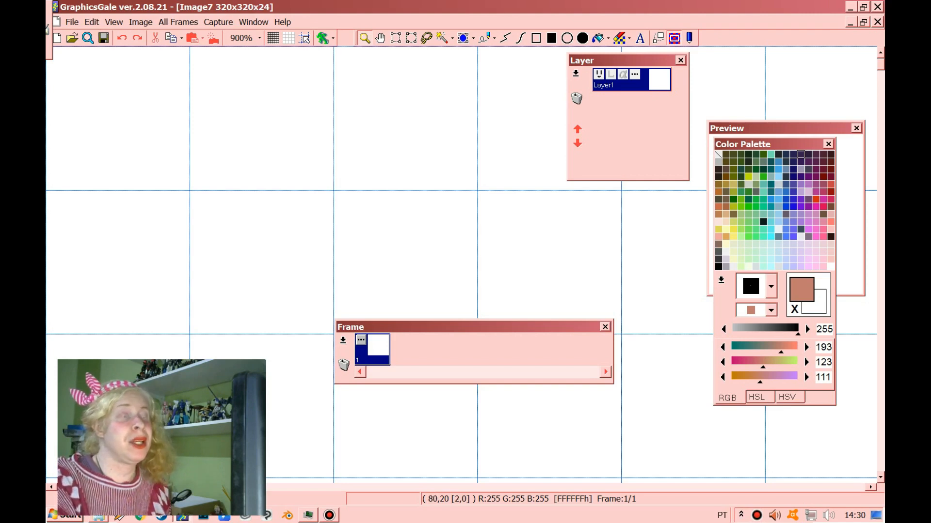
scroll(397, 137, down, 1)
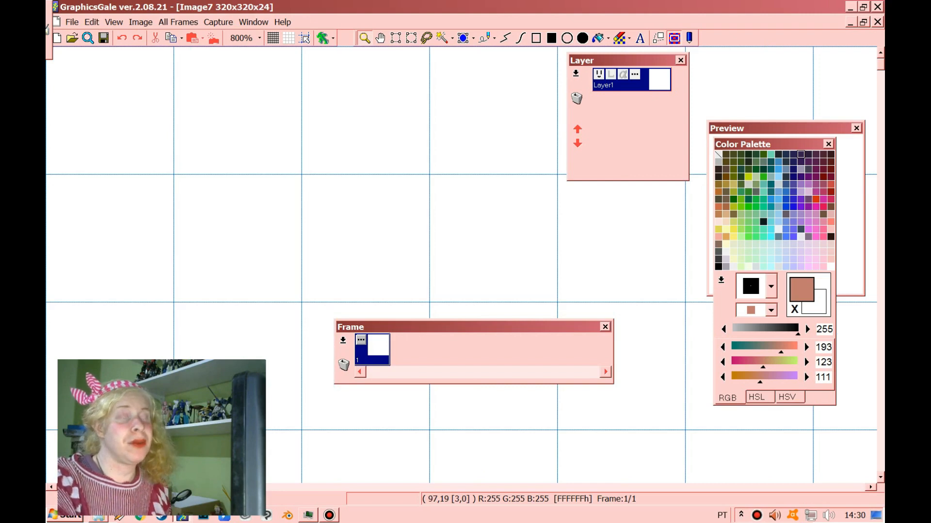
Step: With the Line tool in near-black (RGB 4, 4, 4), outline a sword handle's left edge and upper crossguard end in the first 32x32 grid cell
scroll(165, 125, up, 7)
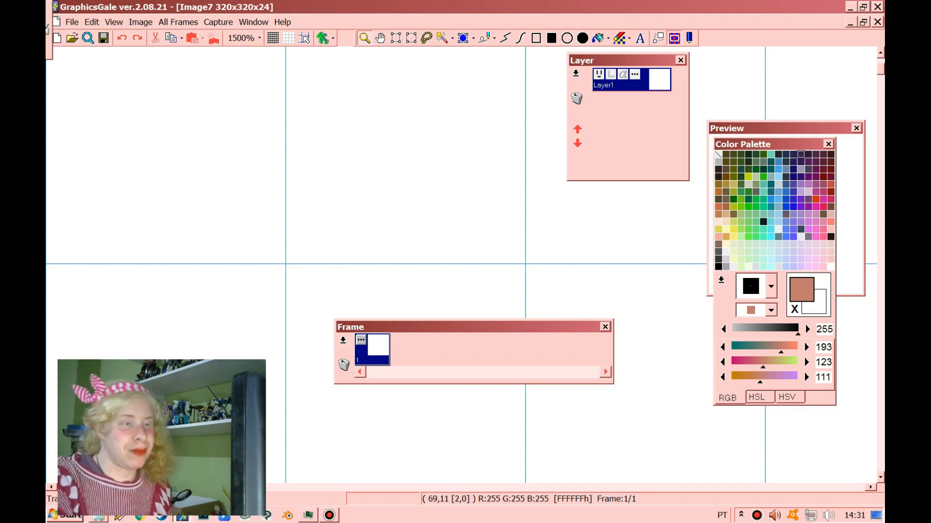
click(717, 267)
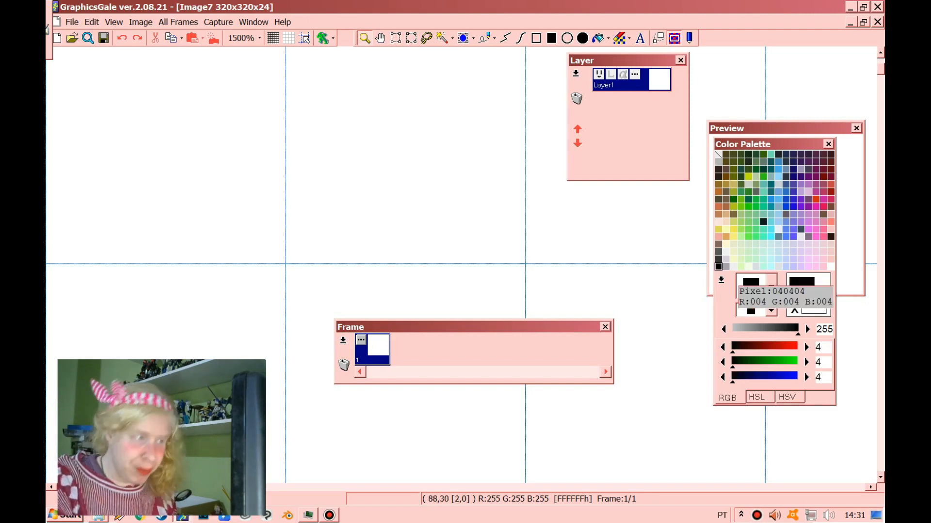
click(505, 38)
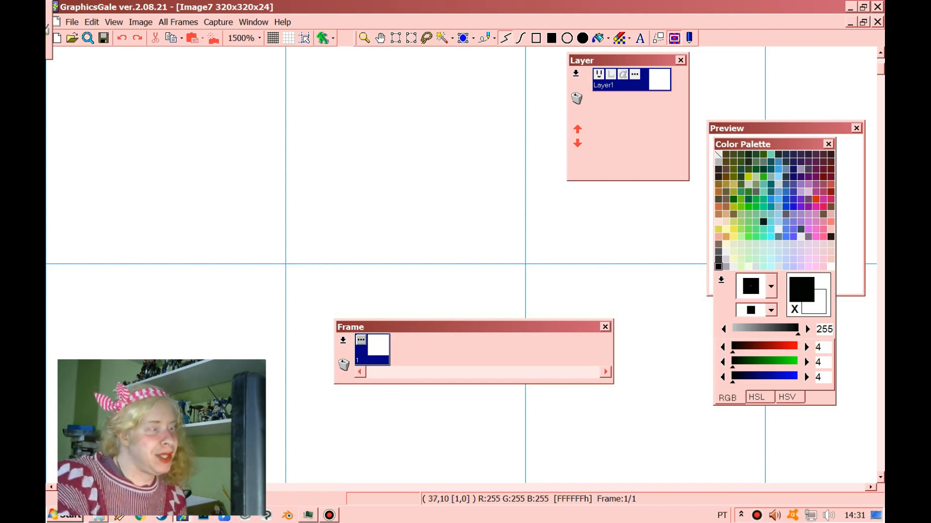
click(289, 38)
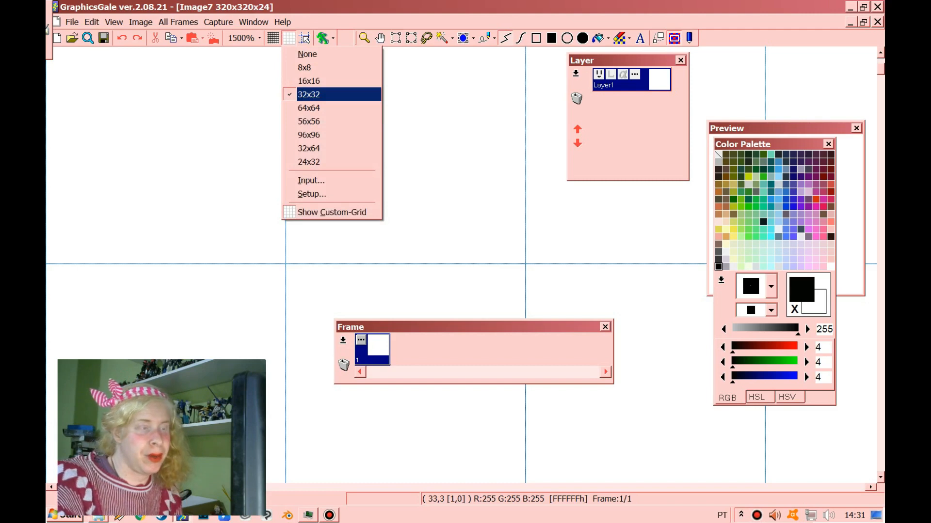
key(Escape)
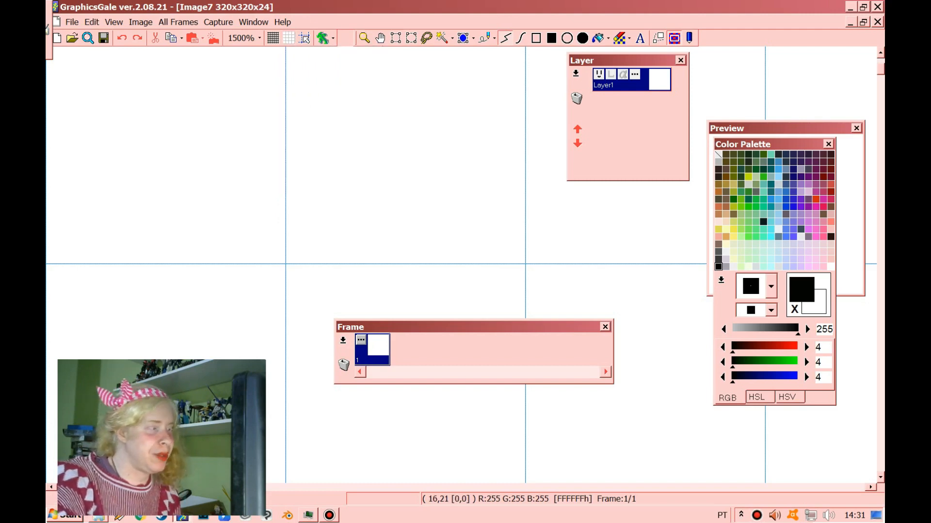
mouse_move(110, 260)
mouse_down()
mouse_move(94, 252)
mouse_move(141, 192)
mouse_move(222, 125)
mouse_up()
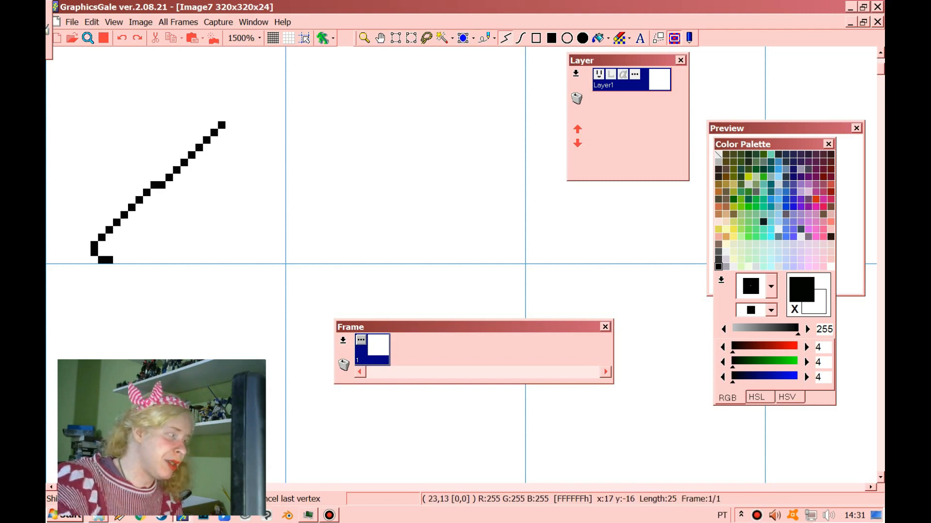
click(132, 208)
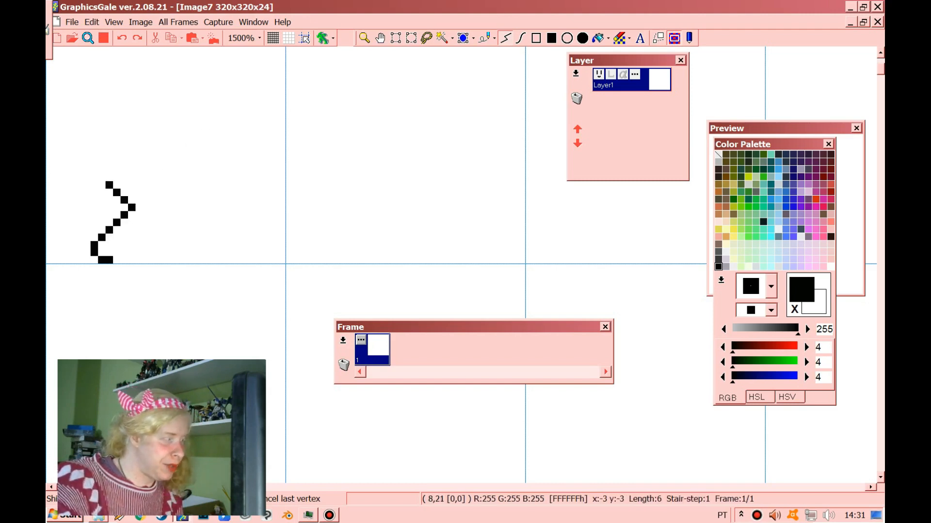
double_click(124, 177)
click(123, 177)
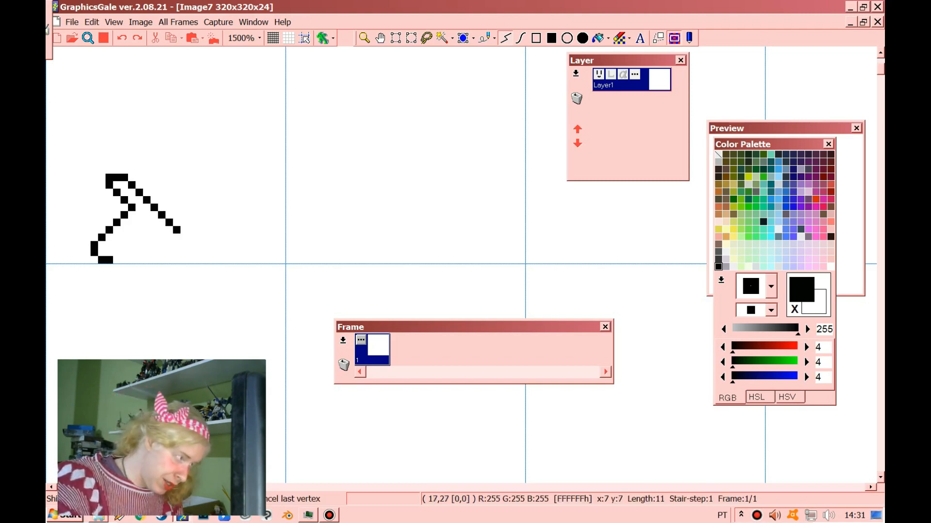
Step: Close the hilt outline by drawing the handle's right edge and the lower end of the crossguard
double_click(175, 229)
click(116, 250)
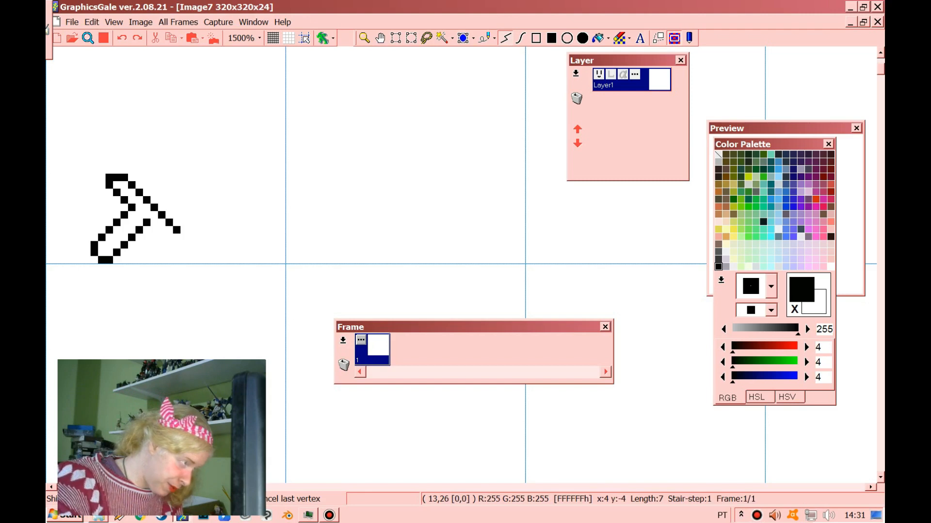
click(146, 222)
click(169, 245)
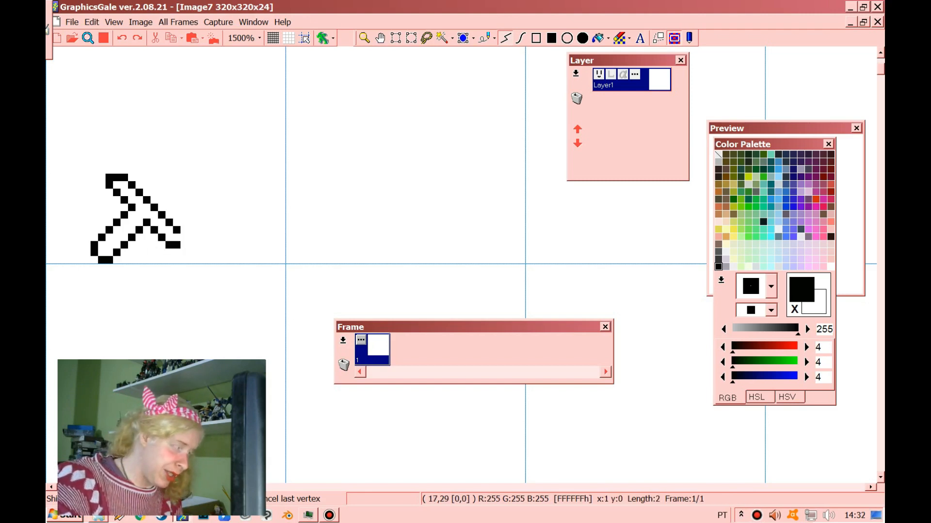
click(185, 244)
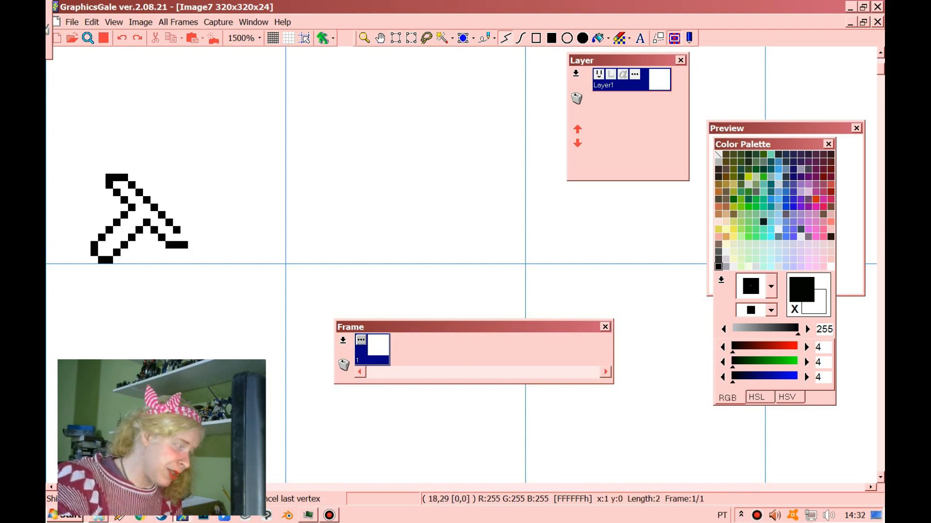
double_click(184, 237)
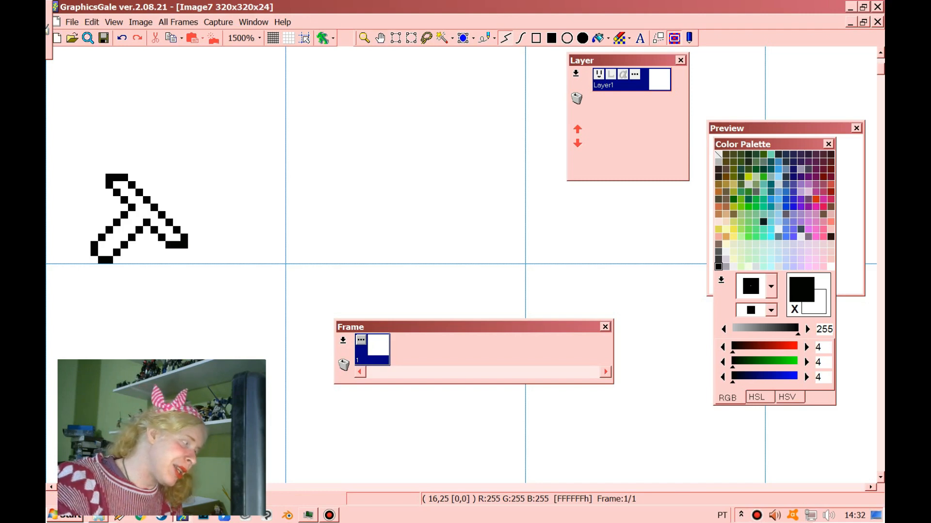
Step: Draw the sword's long diagonal blade with a squared tip, and erase in white the guard pixels between blade and handle
click(169, 215)
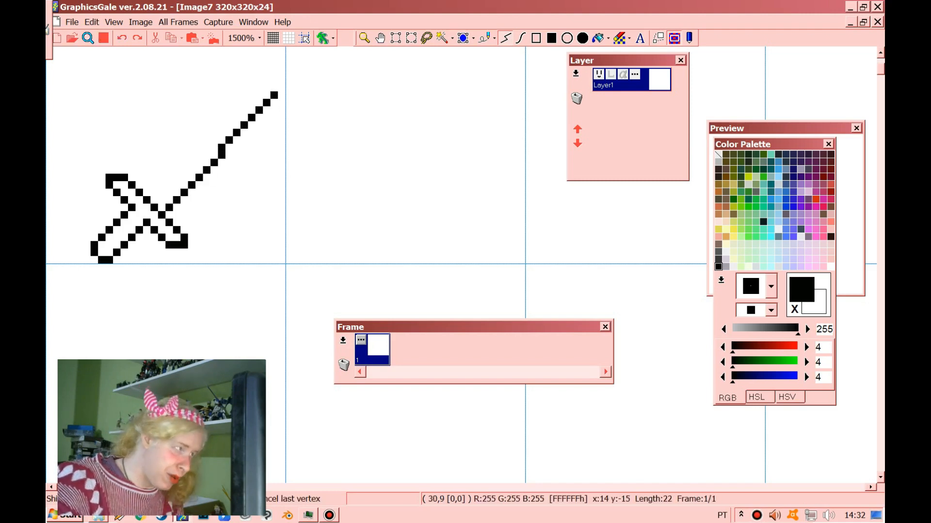
click(282, 95)
double_click(282, 65)
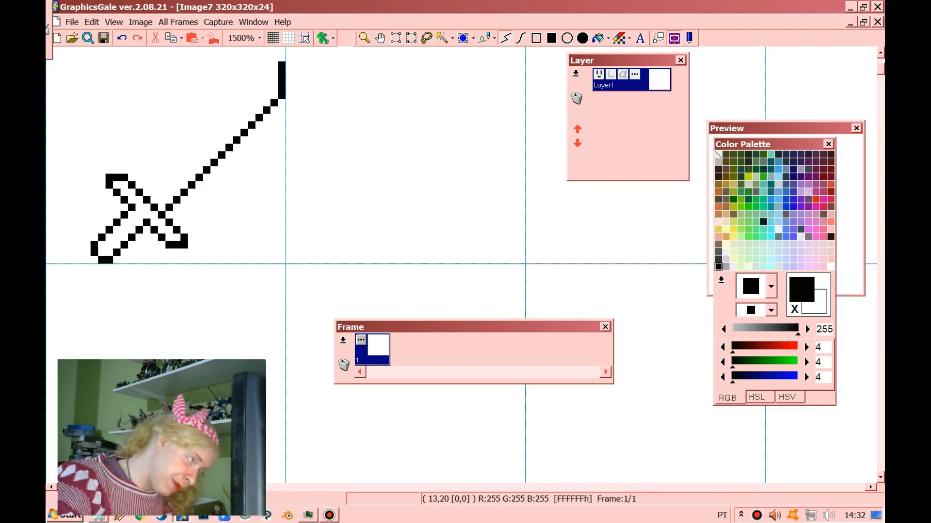
mouse_move(147, 186)
mouse_down()
mouse_move(255, 73)
mouse_move(281, 65)
mouse_up()
right_click(252, 65)
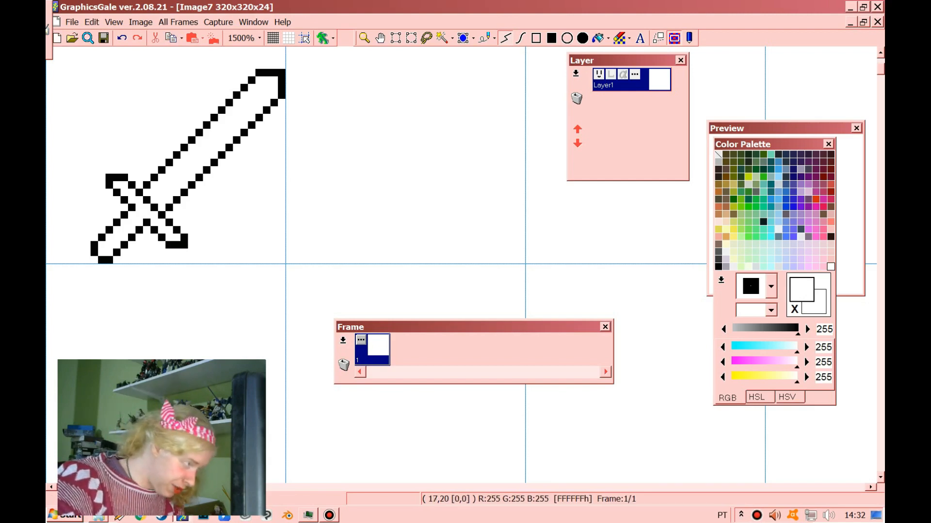
drag(146, 200, 154, 207)
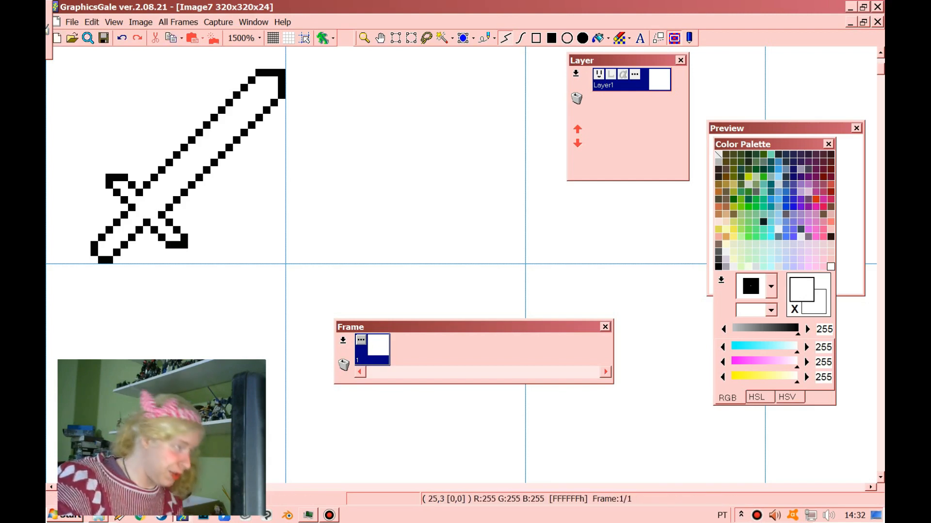
Step: Select the whole sword and move it 5 pixels left
click(396, 39)
mouse_move(71, 72)
mouse_down()
mouse_move(87, 72)
mouse_move(284, 262)
mouse_up()
drag(237, 223, 199, 223)
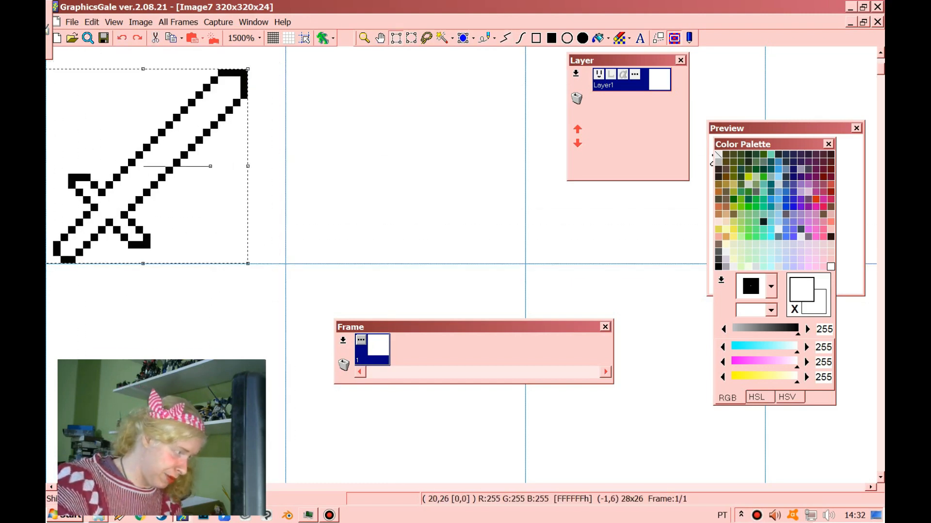
key(Escape)
scroll(225, 92, up, 1)
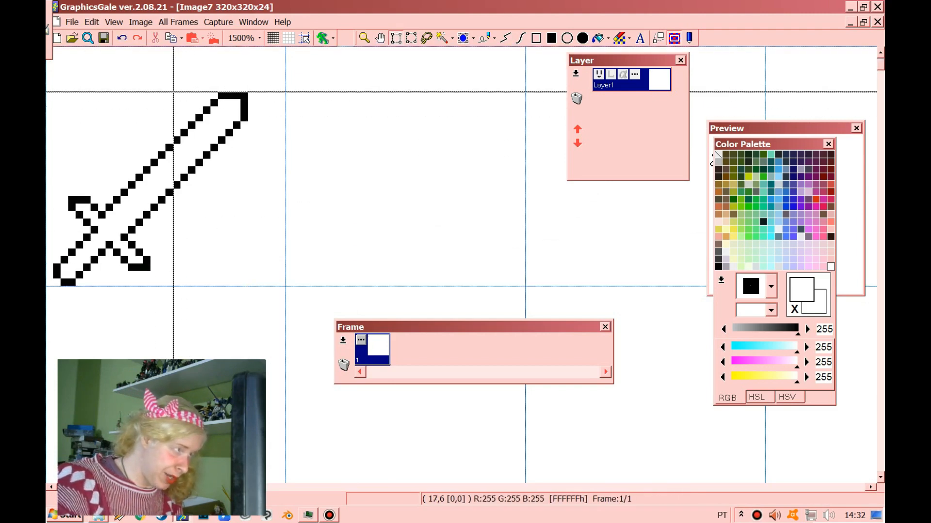
Step: Move the blade's upper part into the cell's top-right corner and the remaining hilt section one pixel left, leaving a gap in the blade
drag(159, 92, 248, 196)
drag(215, 140, 251, 102)
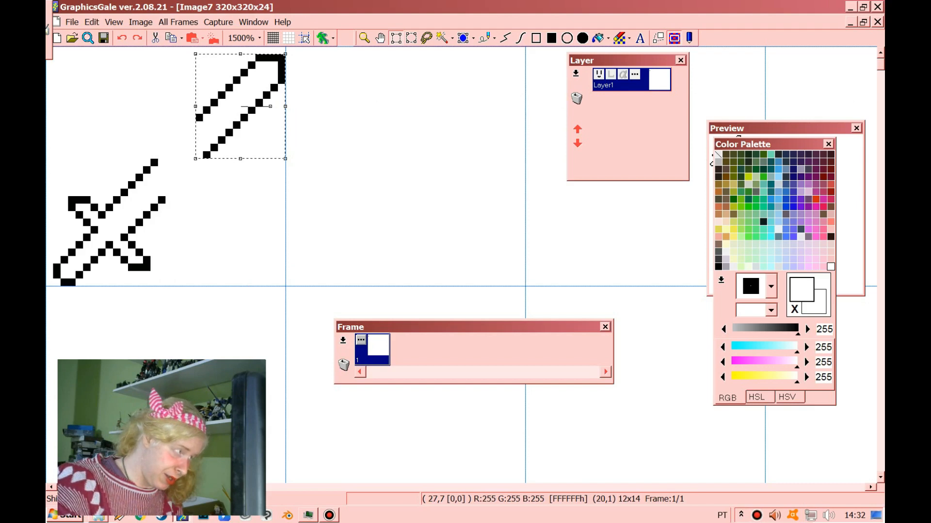
key(Escape)
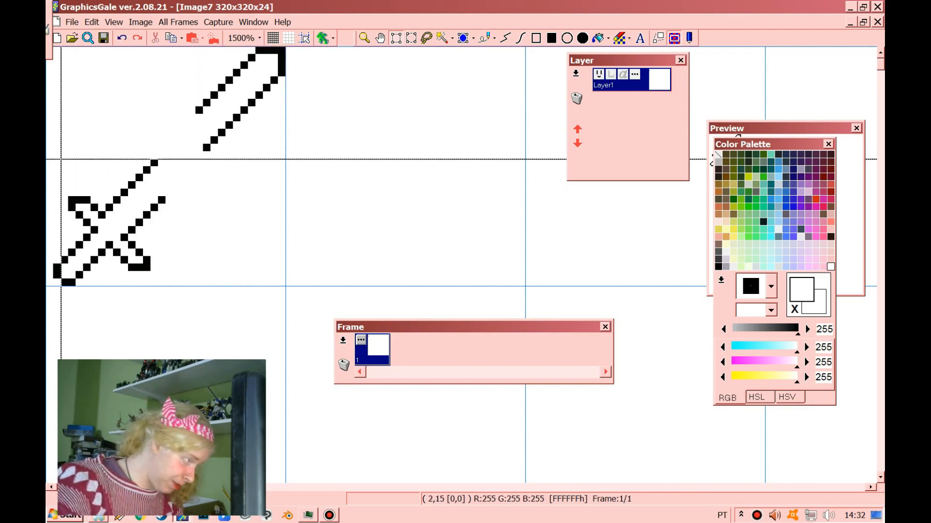
drag(54, 159, 195, 286)
drag(177, 274, 170, 275)
key(Escape)
Step: Draw black diagonal lines that join the two separated blade sections along both edges
click(502, 39)
mouse_move(148, 196)
mouse_down()
mouse_move(199, 152)
mouse_move(154, 155)
mouse_move(200, 117)
mouse_up()
right_click(177, 140)
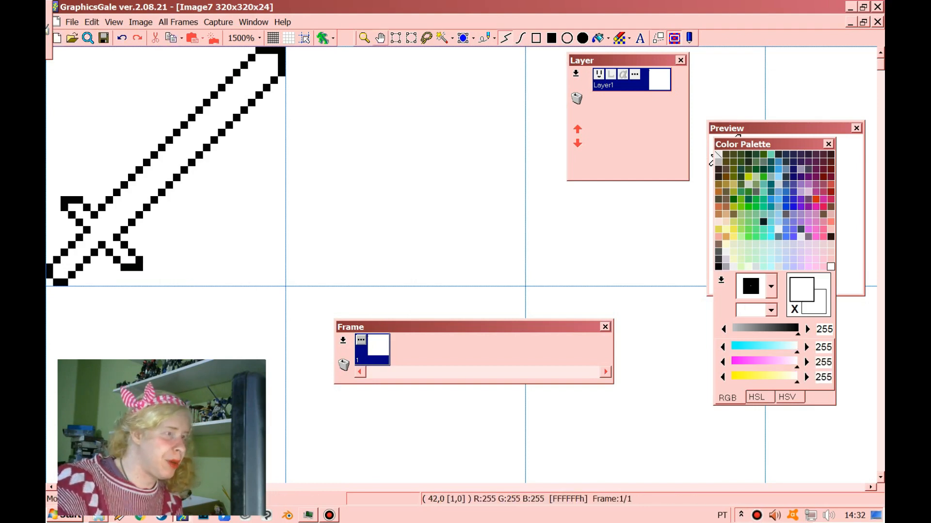
Step: Select the 21x13 pixel hilt area and move it 4 pixels up and 4 pixels right to shorten the blade
click(380, 38)
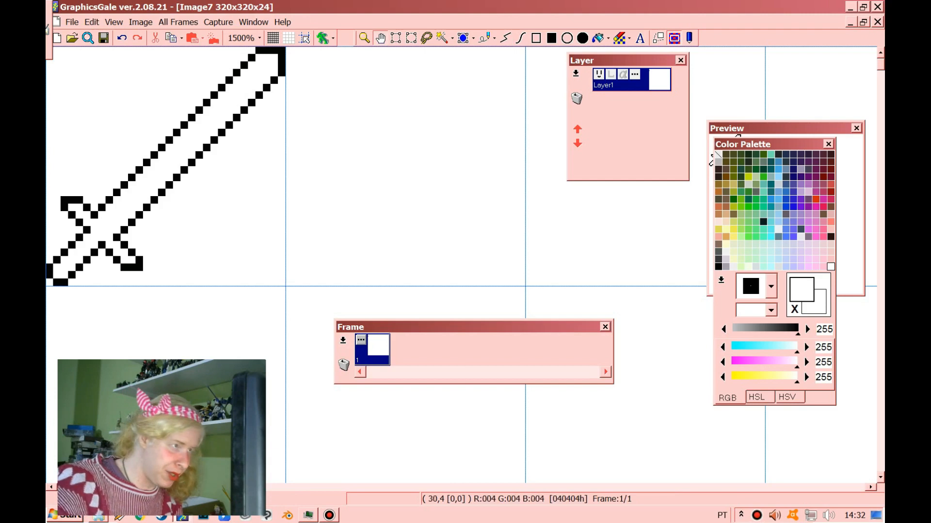
click(395, 38)
drag(48, 190, 203, 286)
drag(144, 259, 175, 230)
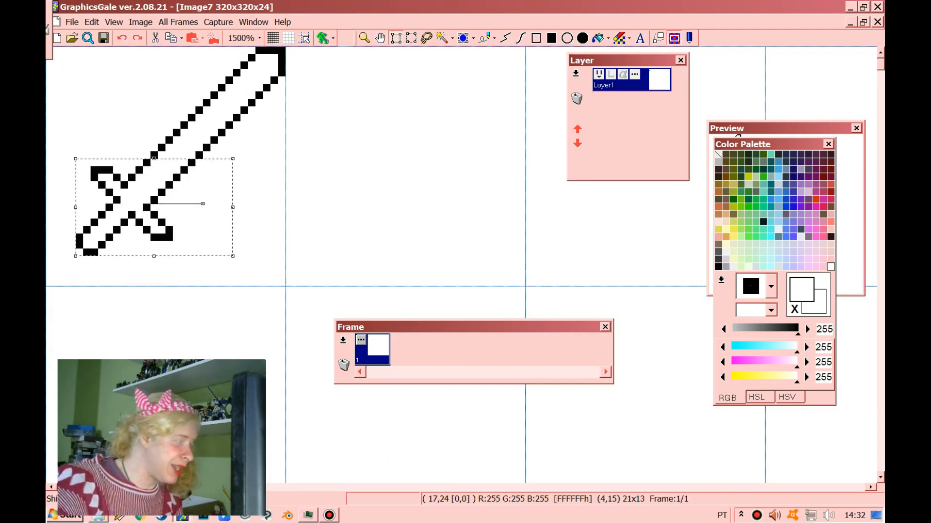
click(170, 267)
Step: Extend the handle to the cell's bottom-left corner, clearing its old end, and draw diagonal lines separating the crossguard from handle and blade
click(505, 38)
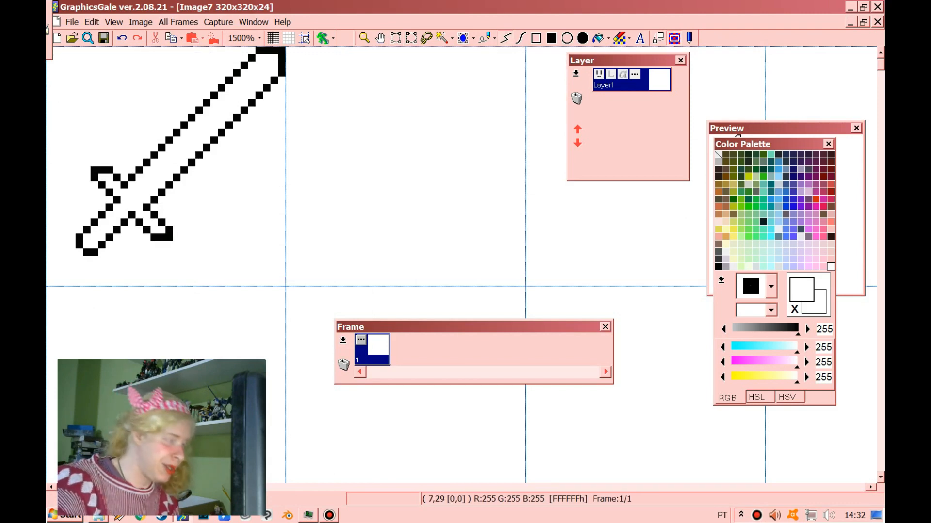
right_click(86, 253)
mouse_move(87, 253)
mouse_down()
mouse_move(57, 282)
mouse_move(50, 267)
mouse_move(72, 245)
mouse_up()
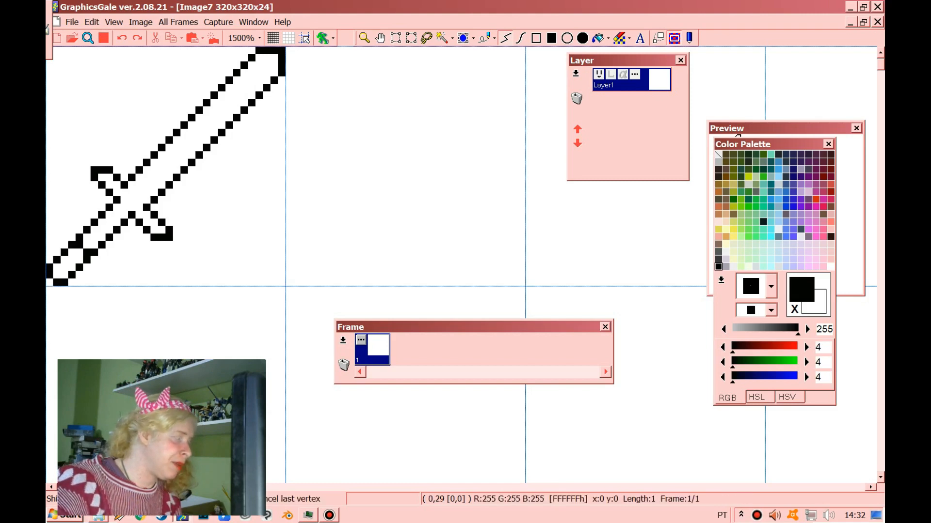
right_click(86, 239)
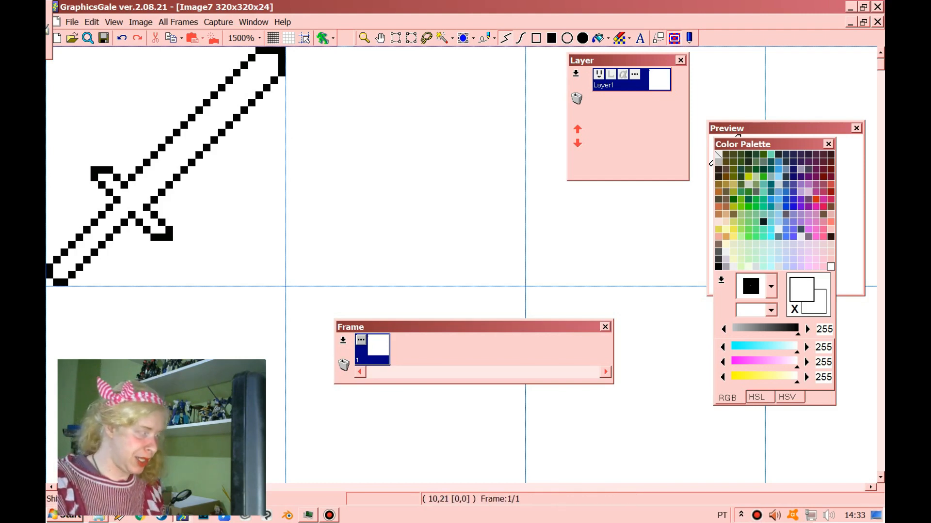
right_click(116, 200)
click(125, 207)
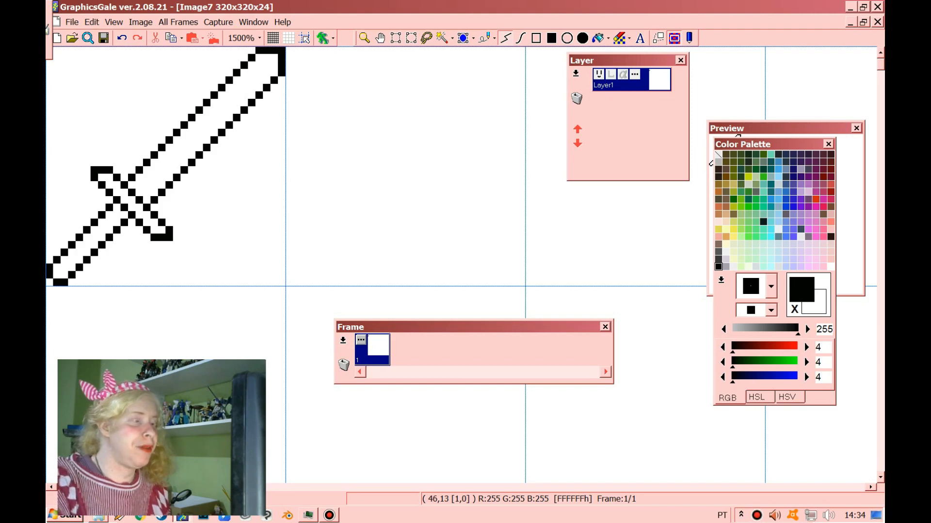
Step: Draw an apple outline's bottom edge about 11 pixels long in black and its curved right side in the cell beside the sword
drag(370, 282, 443, 282)
click(446, 282)
click(461, 275)
double_click(484, 252)
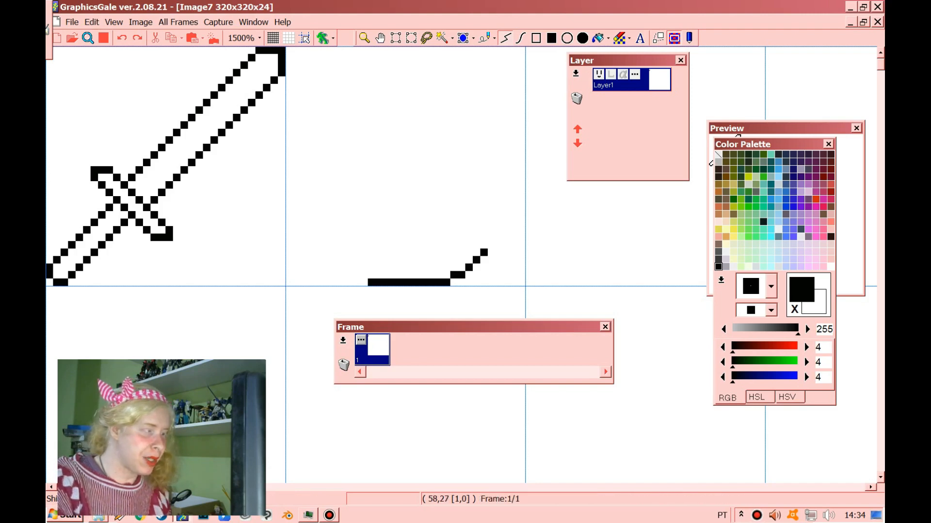
click(506, 215)
click(521, 170)
click(521, 133)
click(514, 111)
click(498, 96)
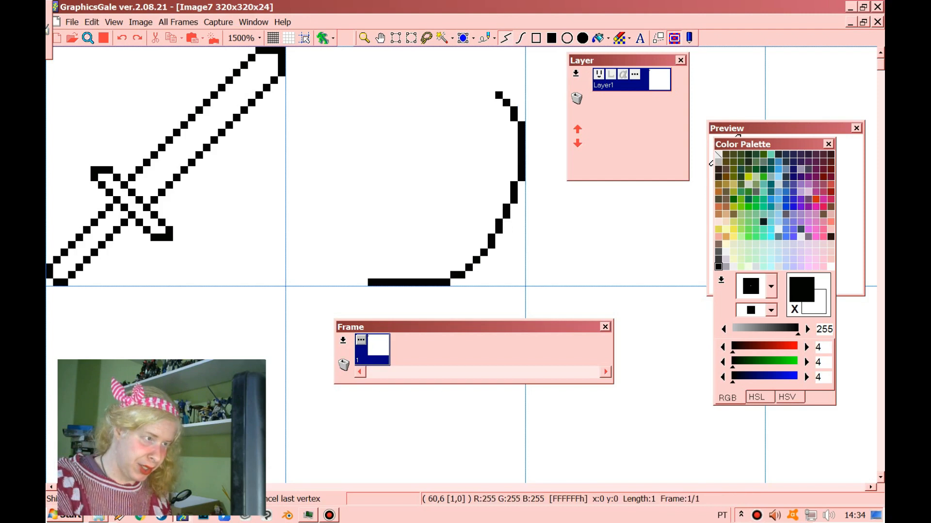
Step: Continue the black apple outline along the top edge, dipping into a small notch between two rounded shoulders
click(446, 95)
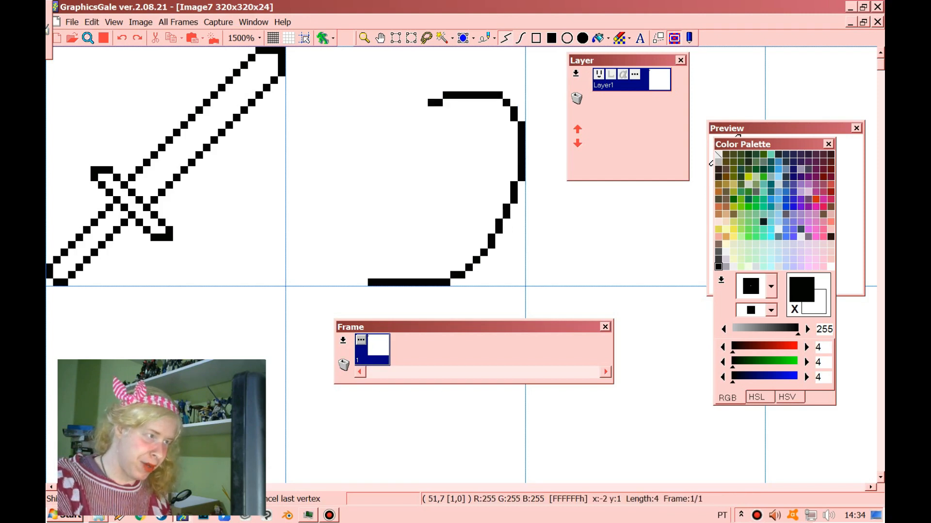
click(428, 109)
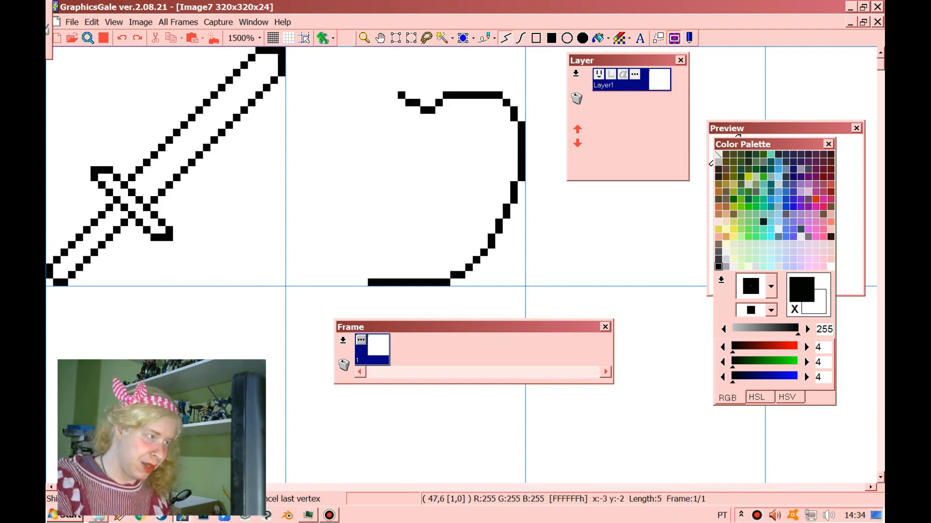
click(401, 95)
click(343, 95)
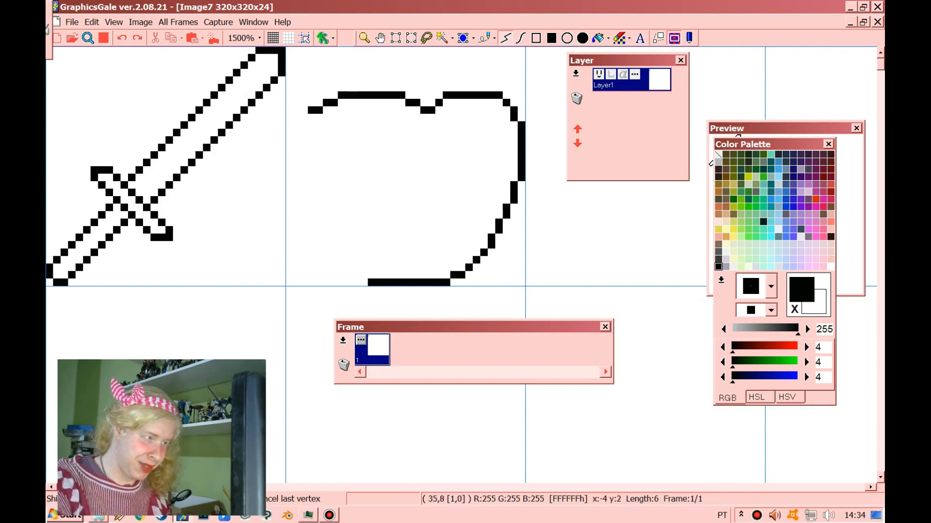
Step: Draw the apple's curved left side from the top edge down to the bottom edge, closing the outline
click(296, 157)
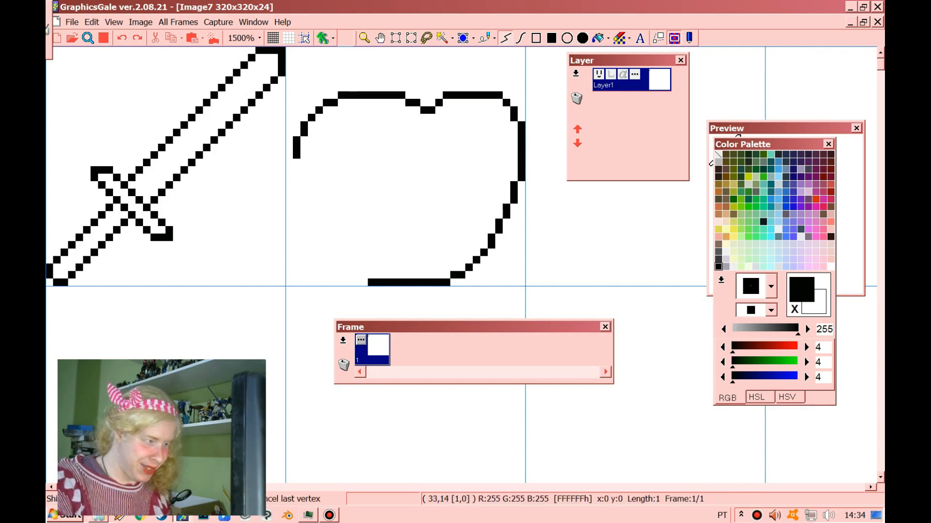
click(304, 222)
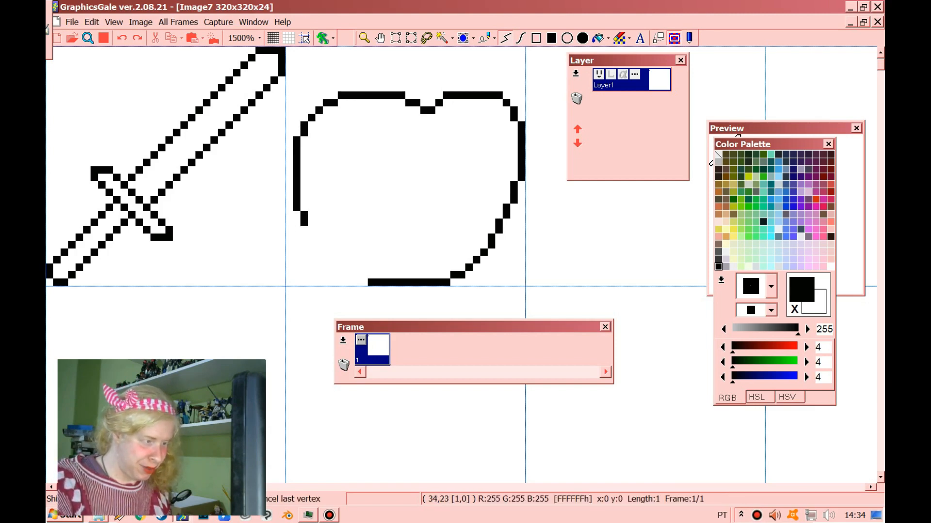
click(312, 254)
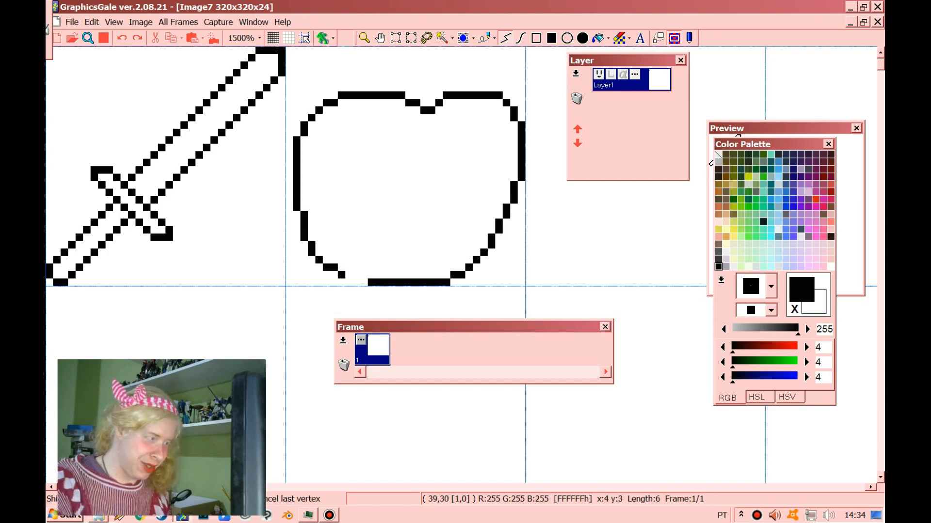
click(334, 275)
double_click(379, 282)
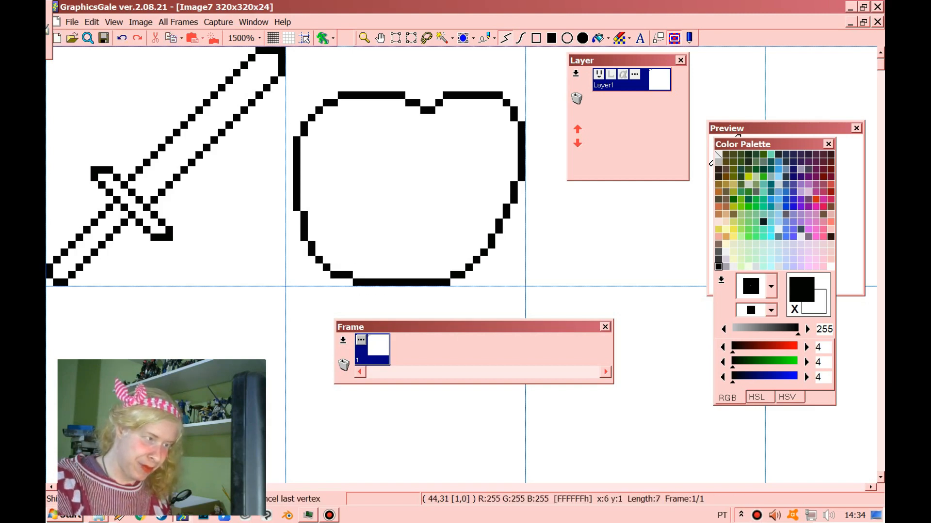
Step: Select the apple's left part as an 18x26 pixel area and move it 2 pixels left, shifting the bottom edge to match
click(396, 37)
drag(293, 85, 428, 280)
drag(387, 237, 372, 237)
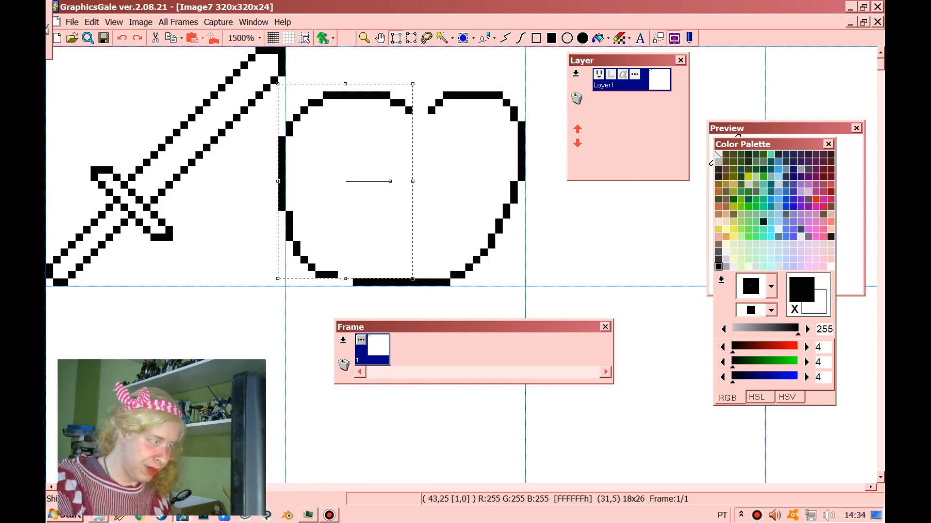
click(354, 287)
drag(353, 287, 426, 308)
click(360, 272)
mouse_move(353, 264)
mouse_down()
mouse_move(421, 301)
mouse_move(387, 290)
mouse_up()
click(412, 243)
Step: Select the 16x29 pixel area containing the apple's right half and delete it
drag(420, 68, 540, 285)
key(Delete)
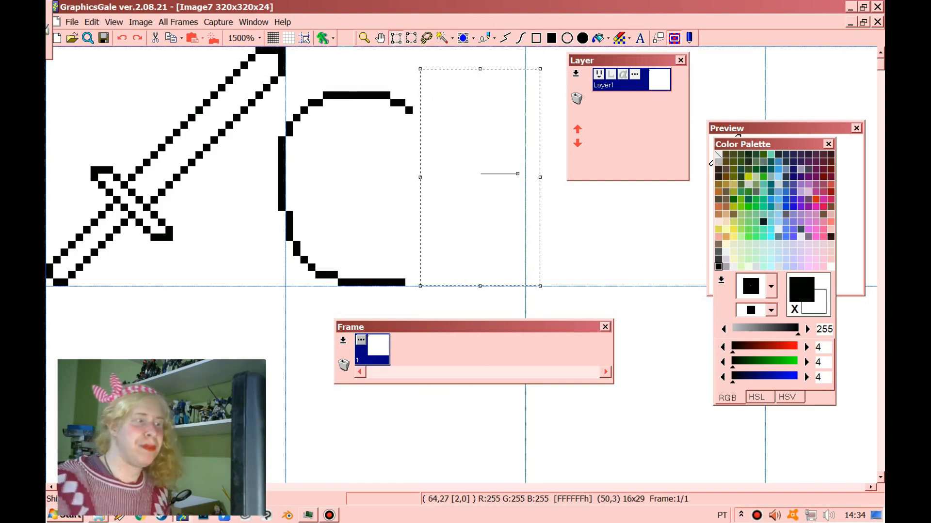
click(357, 170)
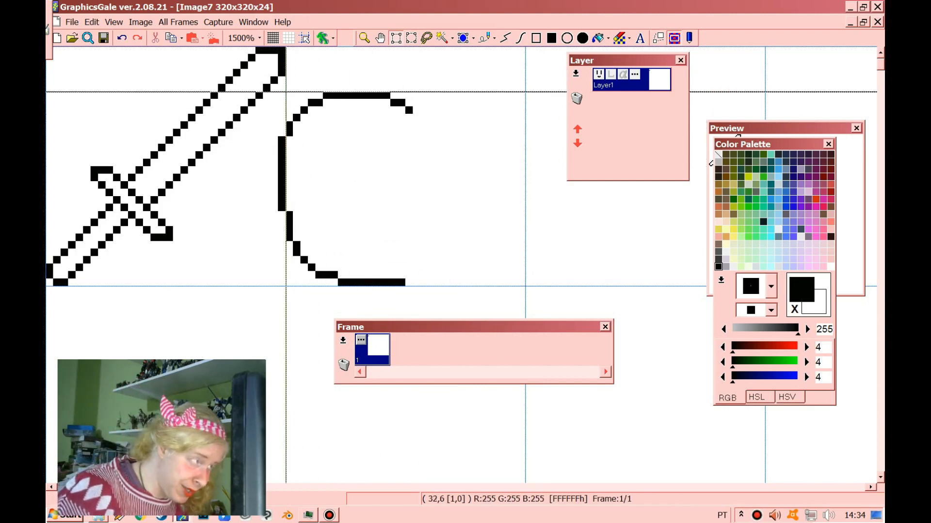
Step: Select the remaining apple half as a 21x28 pixel area and move it 1 pixel right, back inside its cell
drag(278, 84, 434, 285)
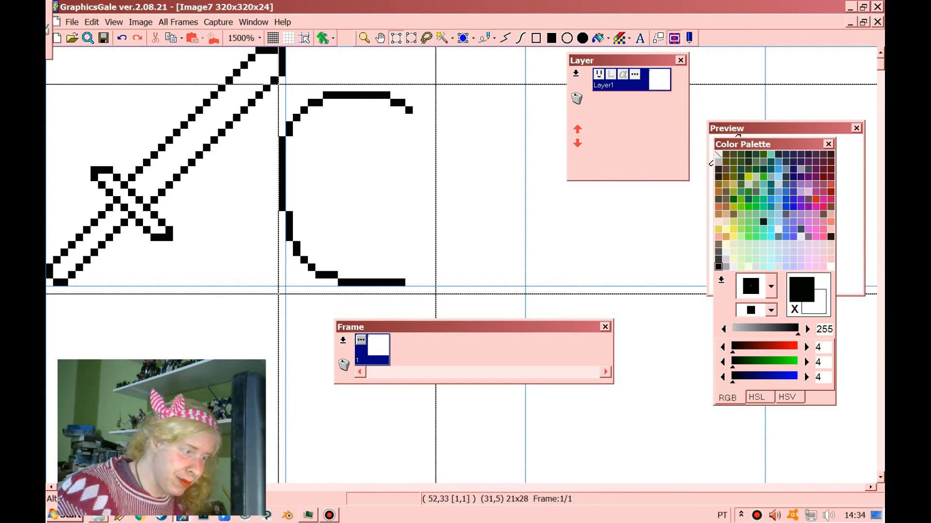
drag(378, 252, 387, 252)
click(274, 203)
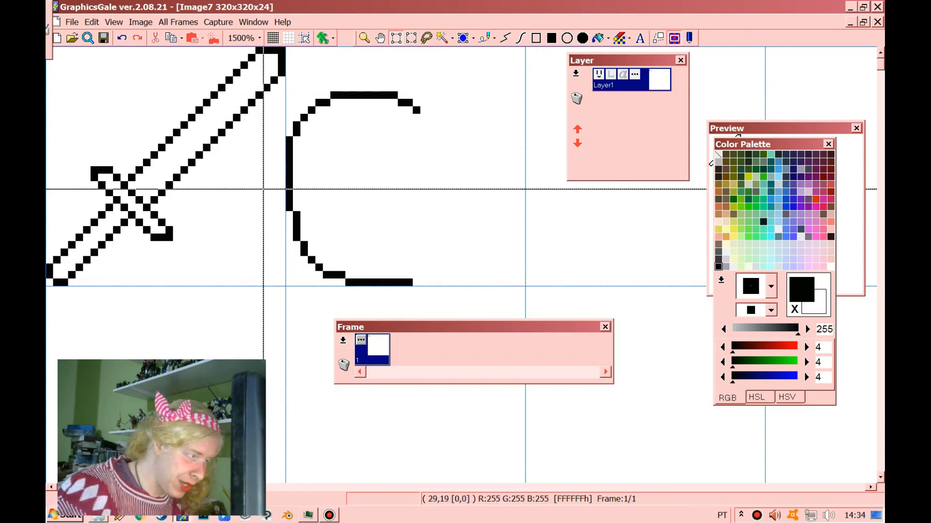
Step: Shift the apple's lower-left curve 1 pixel right to smooth it, and move the end of the top edge at the notch 2 pixels left
drag(285, 227, 372, 275)
click(274, 215)
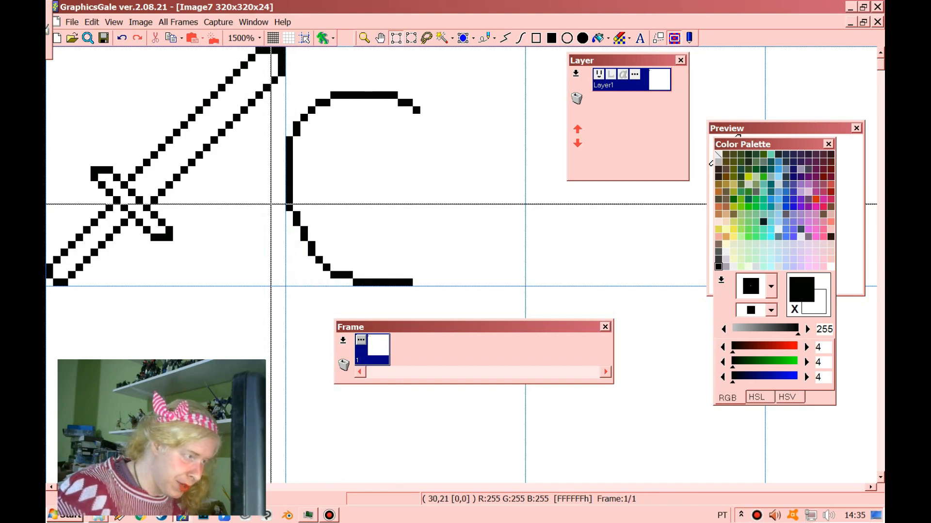
drag(286, 204, 339, 208)
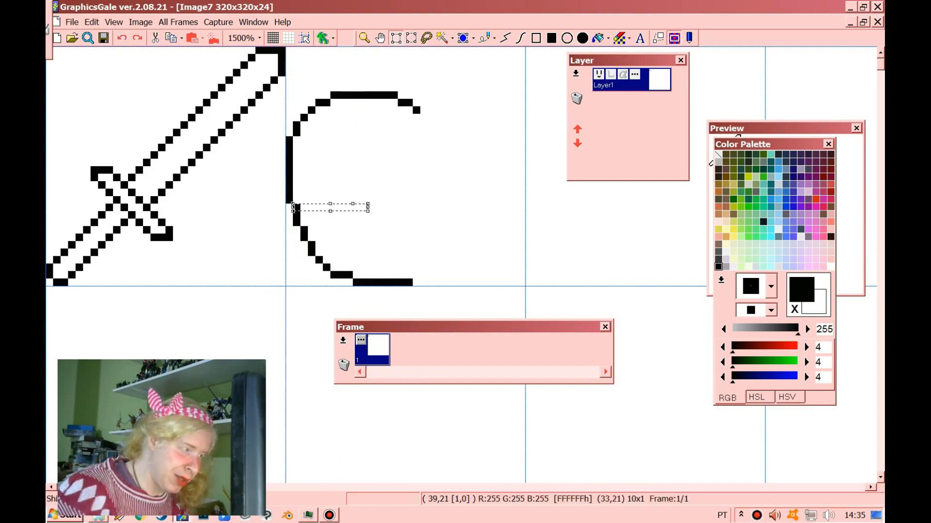
click(338, 203)
drag(360, 76, 416, 140)
click(330, 115)
Step: Copy the 16x28 pixel left half of the apple, paste it, flip it horizontally, and place it in the cell's right half
drag(288, 79, 405, 285)
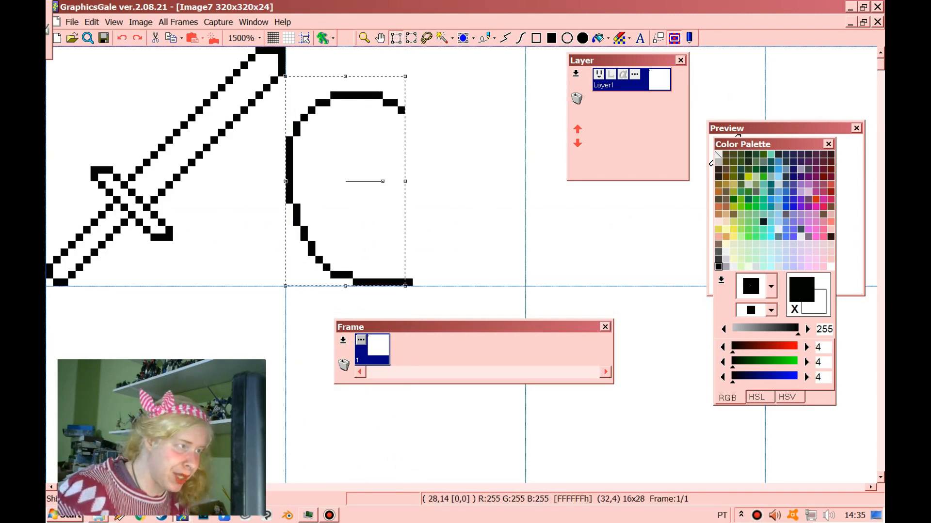
click(93, 22)
click(107, 109)
click(92, 22)
click(107, 149)
click(141, 22)
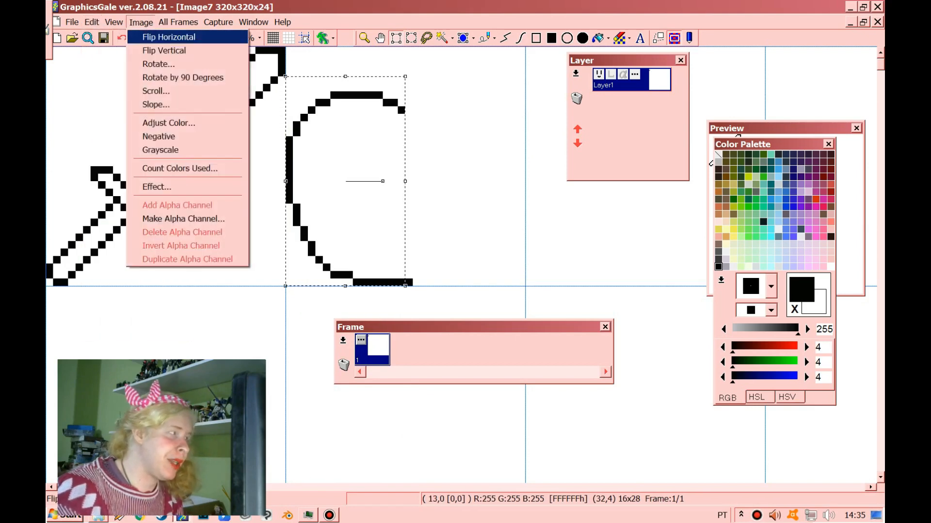
click(153, 35)
drag(320, 170, 440, 170)
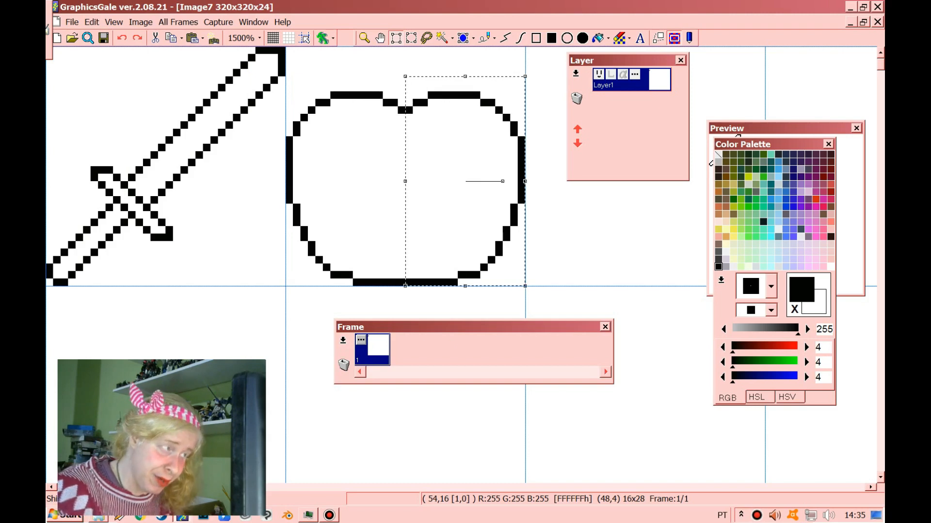
right_click(454, 170)
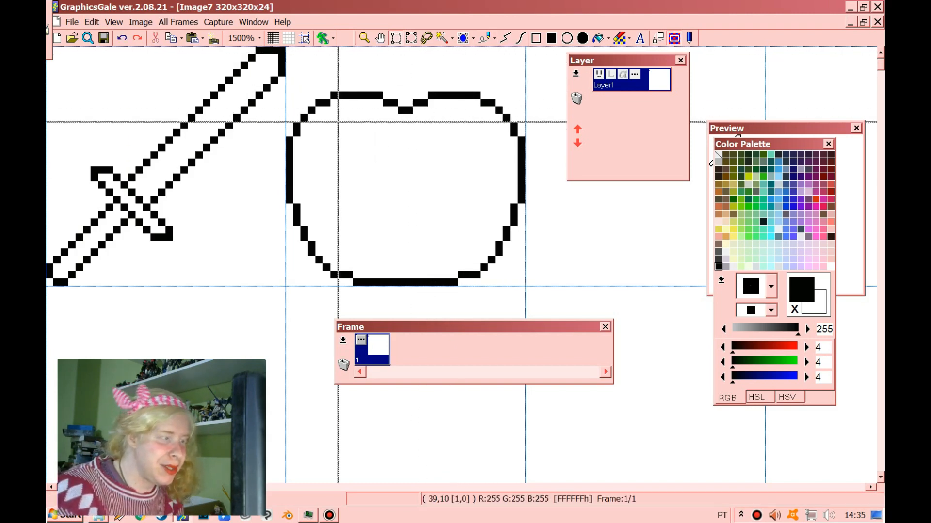
Step: Move the apple's left and right sides 1 pixel inward each and raise the bottom of the top notch by 1 pixel
drag(285, 91, 364, 298)
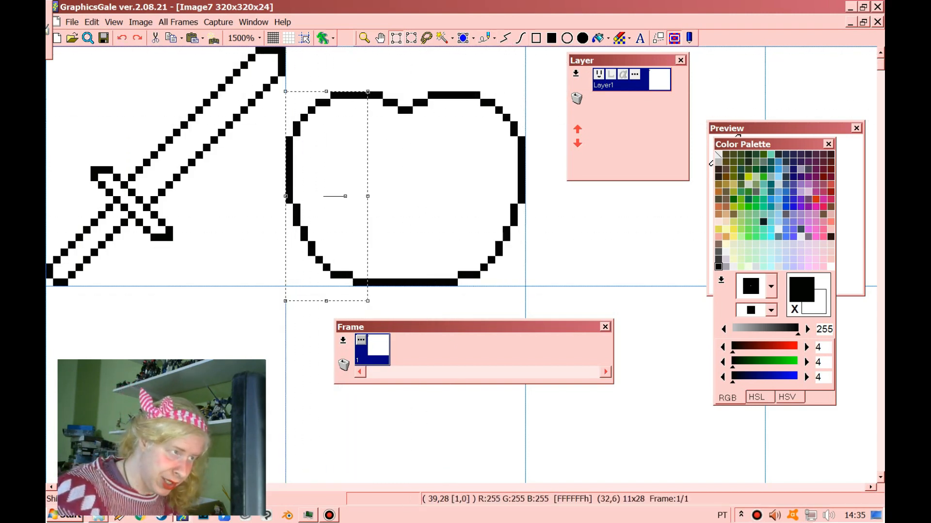
drag(342, 260, 349, 260)
right_click(392, 138)
drag(399, 86, 412, 143)
right_click(409, 133)
drag(445, 72, 536, 312)
drag(506, 267, 499, 267)
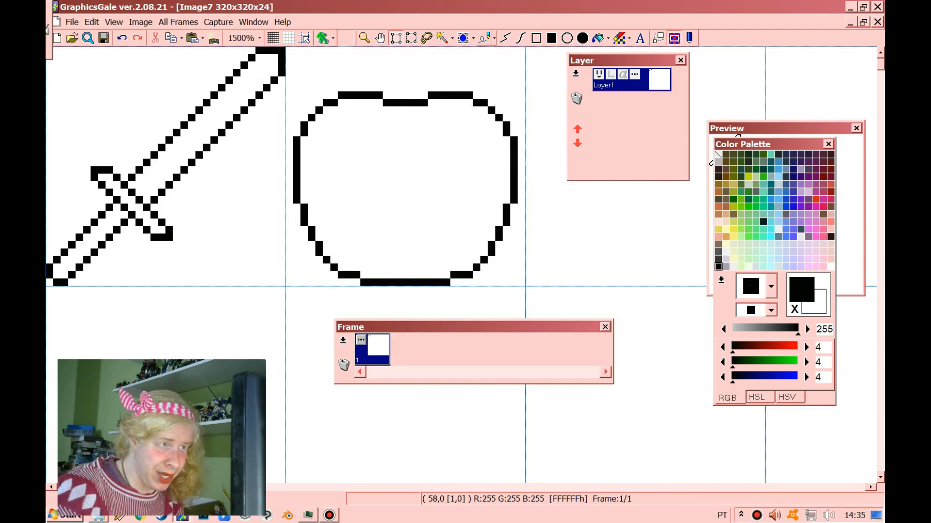
Step: Draw a black stem rising from the apple's notch with a leaf outline extending right to the cell's upper edge
drag(408, 102, 409, 80)
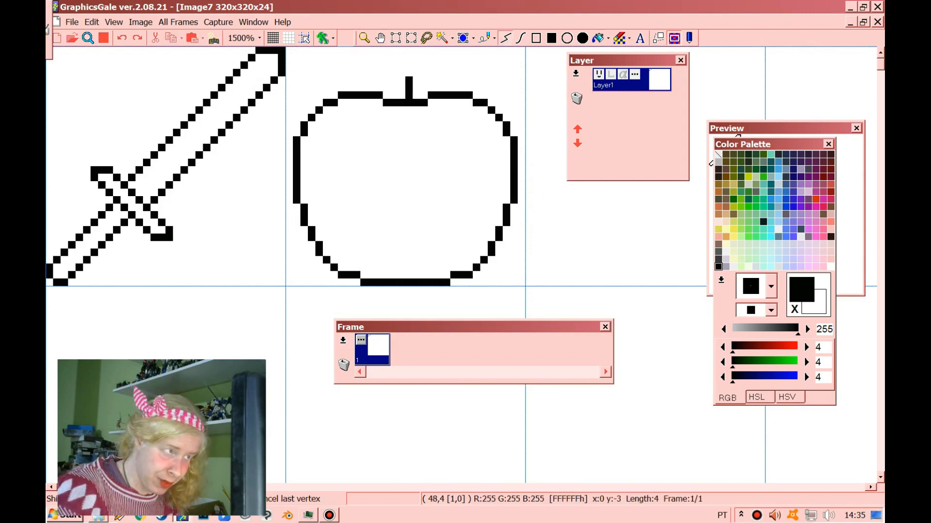
click(409, 73)
click(431, 58)
click(461, 50)
click(484, 57)
click(468, 79)
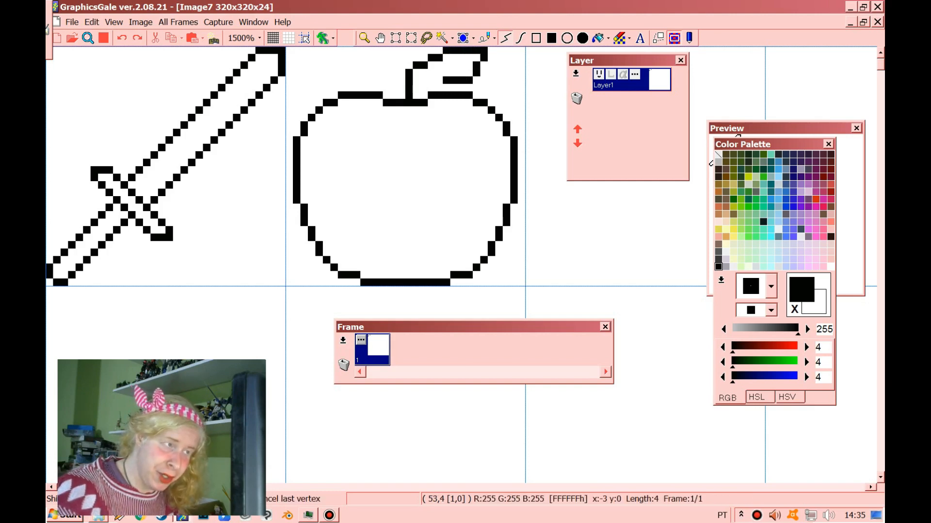
click(454, 80)
click(425, 80)
double_click(417, 73)
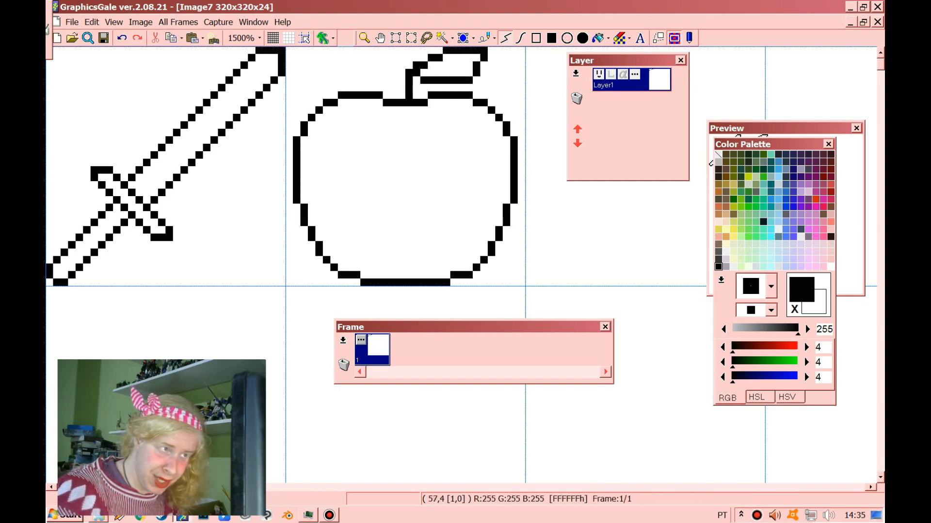
Step: Reshape the leaf's lower-right corner by erasing its pixels in white and drawing a stepped black diagonal there
right_click(447, 72)
click(461, 80)
click(477, 80)
double_click(477, 72)
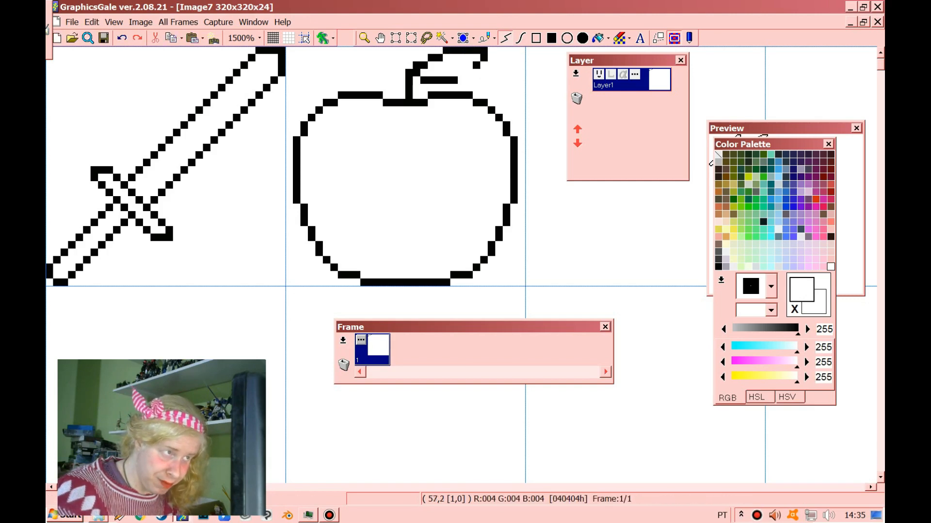
click(461, 73)
right_click(469, 73)
right_click(432, 80)
click(461, 73)
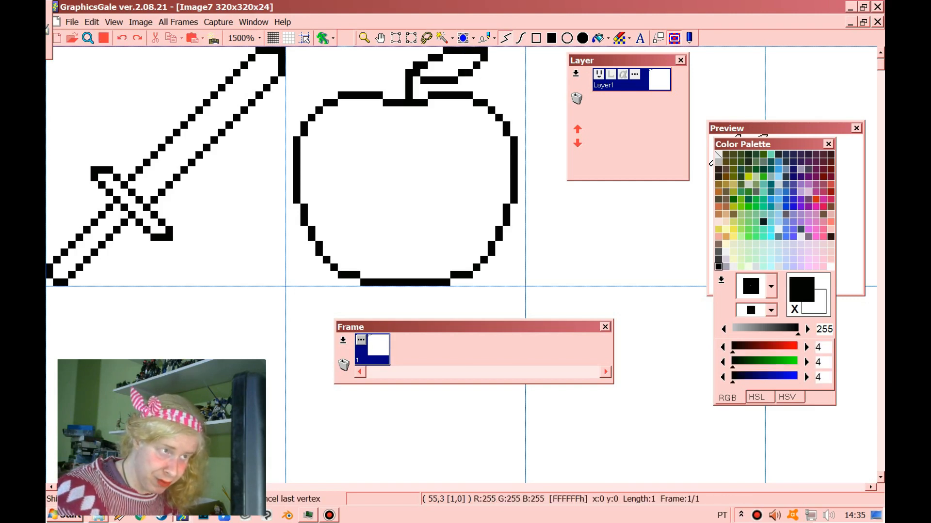
double_click(469, 73)
right_click(476, 73)
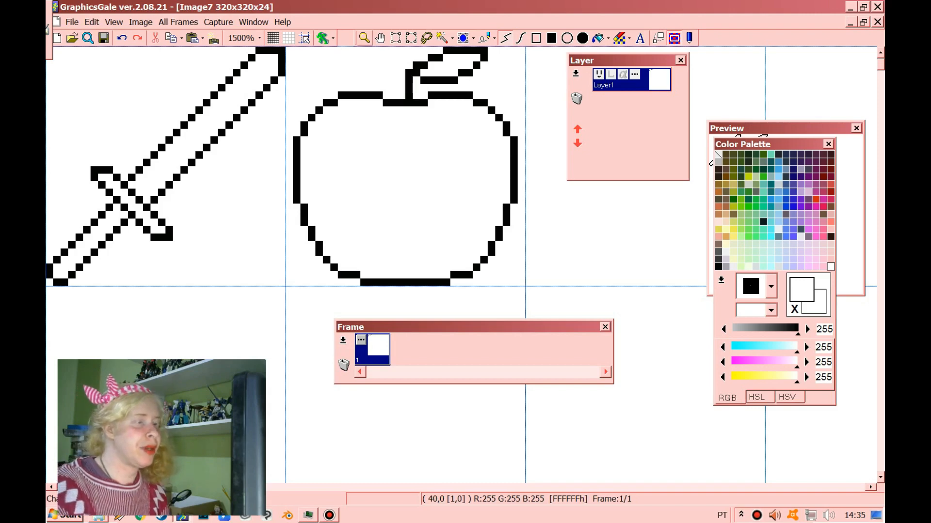
scroll(379, 265, down, 3)
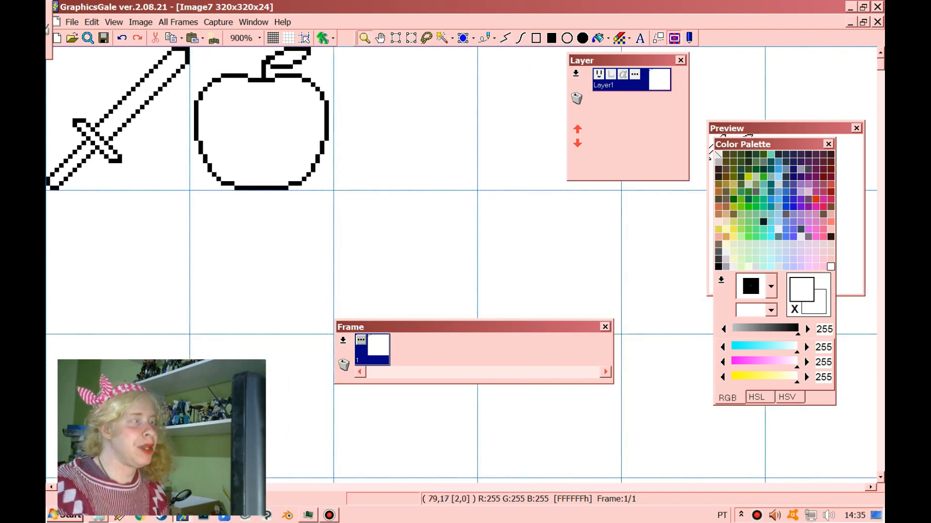
scroll(265, 110, up, 4)
scroll(204, 110, down, 5)
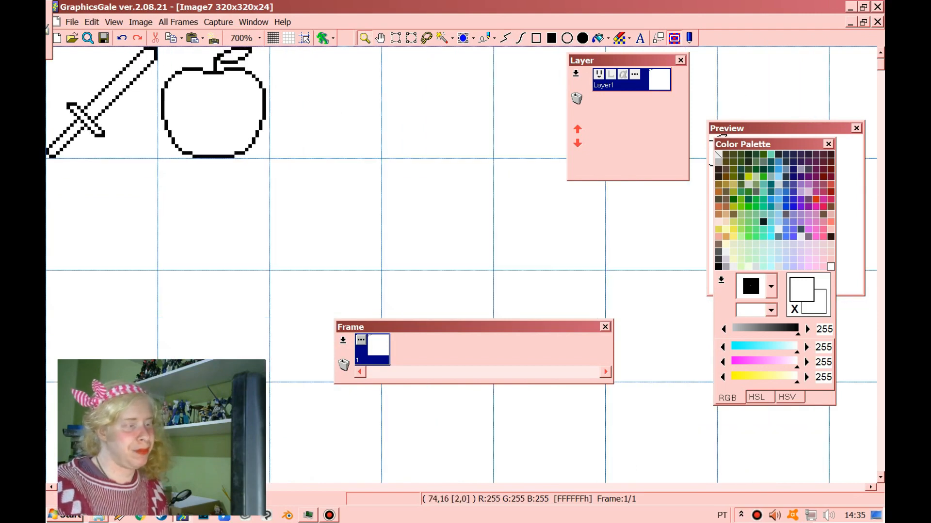
scroll(268, 153, up, 3)
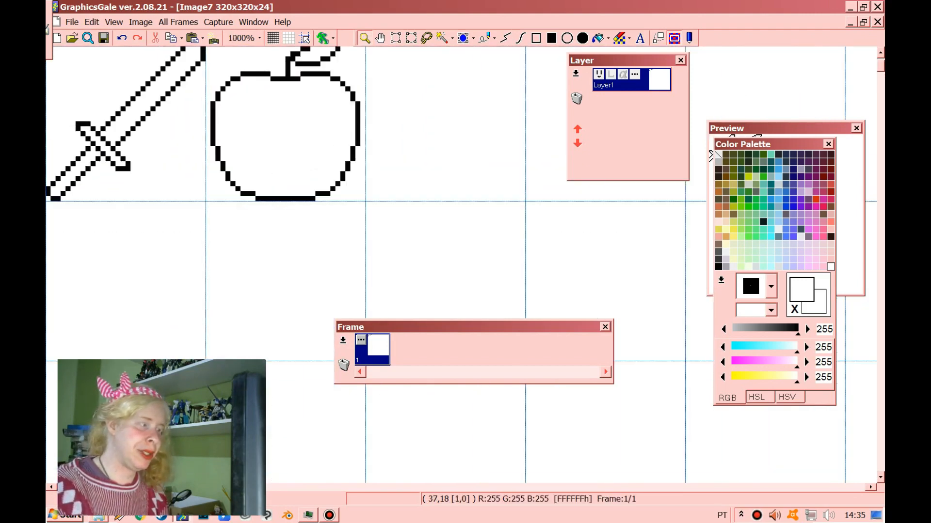
scroll(249, 121, down, 2)
scroll(235, 107, up, 3)
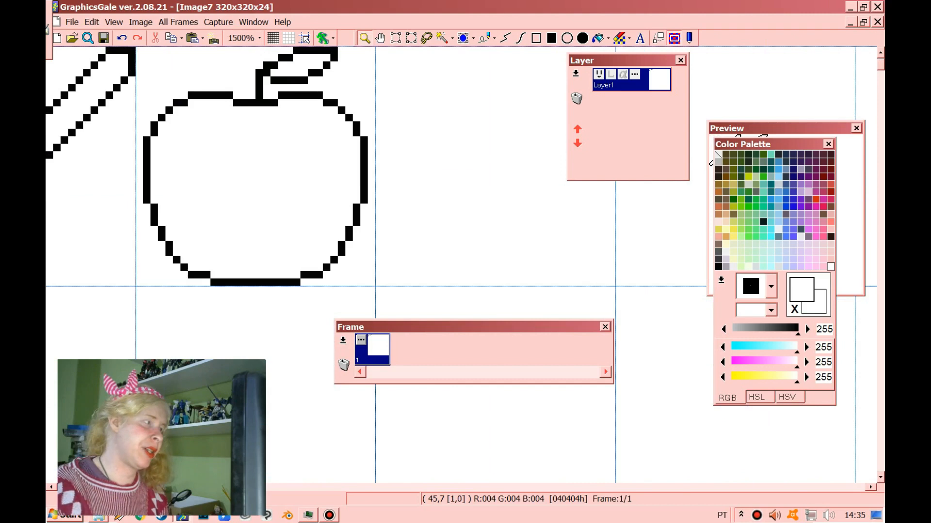
scroll(240, 105, down, 3)
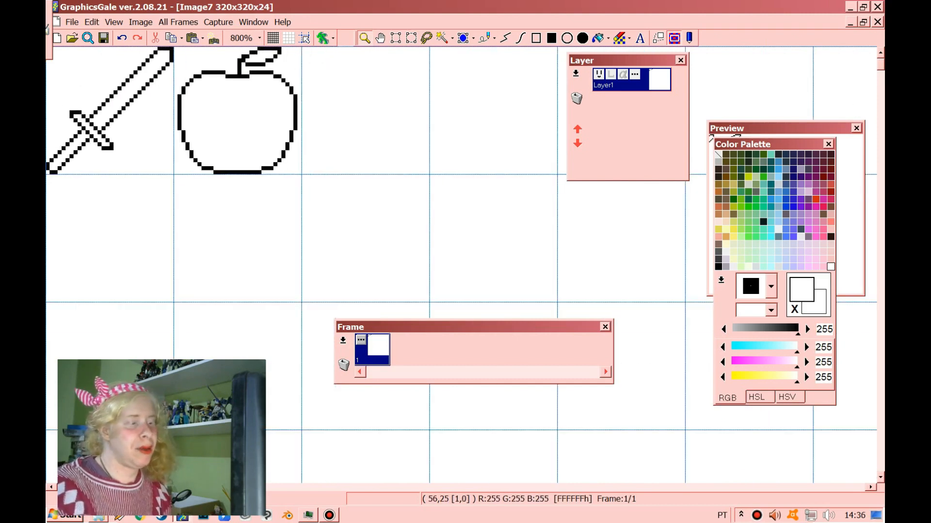
Step: Switch the grid to 16x16 pixel cells and pick the apple outline's black as the drawing colour
scroll(310, 148, up, 3)
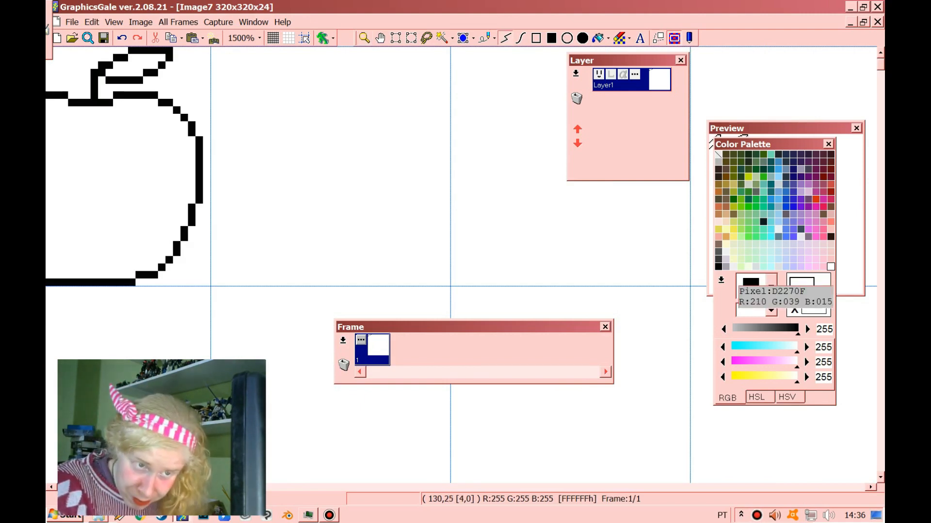
click(815, 199)
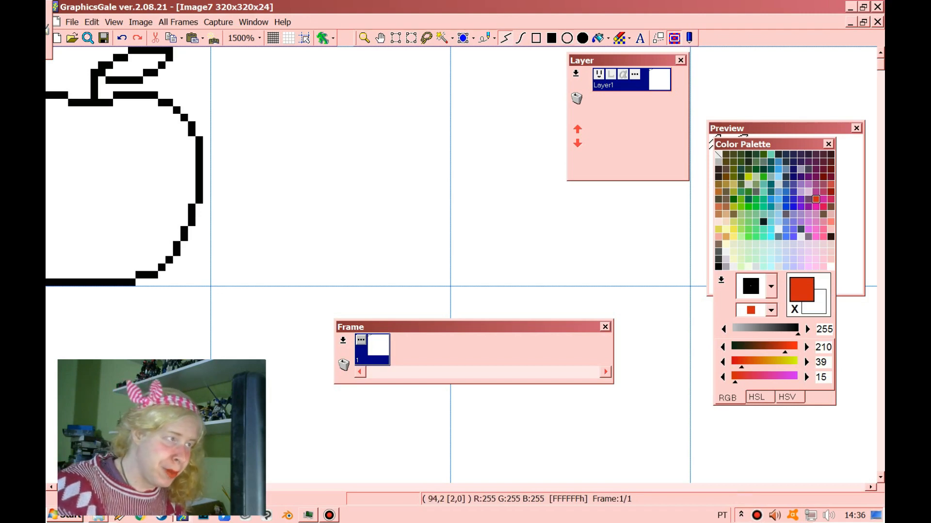
click(288, 38)
click(310, 81)
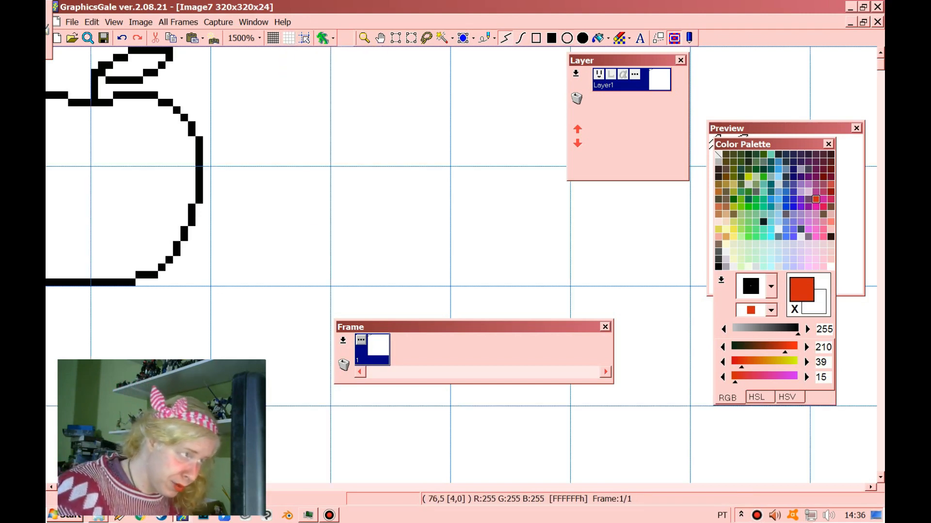
right_click(199, 148)
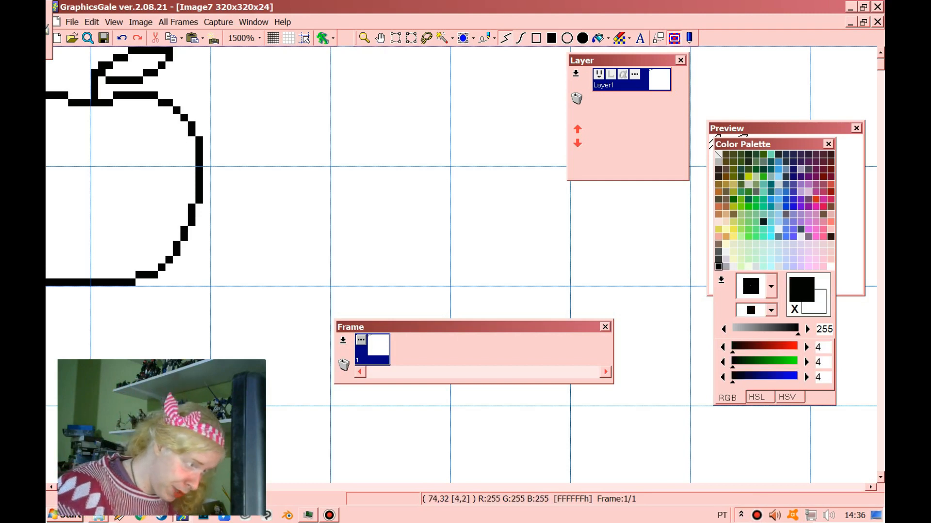
Step: Draw the outline of a human figure's left leg with a flat foot on the third cell's lower edge, widening the lower leg 1 pixel
drag(267, 283, 289, 185)
click(396, 38)
mouse_move(243, 162)
mouse_down()
mouse_move(310, 289)
mouse_move(304, 260)
mouse_up()
right_click(311, 260)
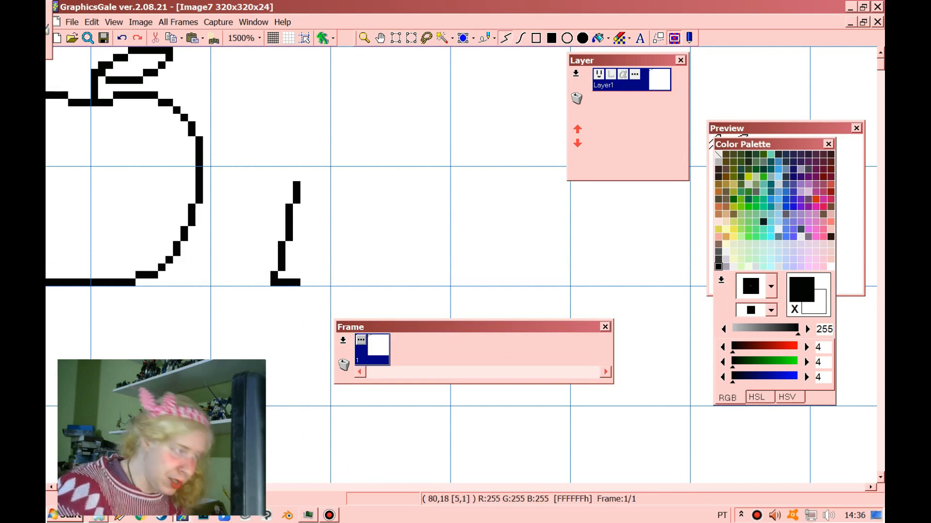
mouse_move(304, 282)
mouse_down()
mouse_move(327, 193)
mouse_move(309, 264)
mouse_move(324, 179)
mouse_move(319, 184)
mouse_move(326, 185)
mouse_up()
right_click(282, 274)
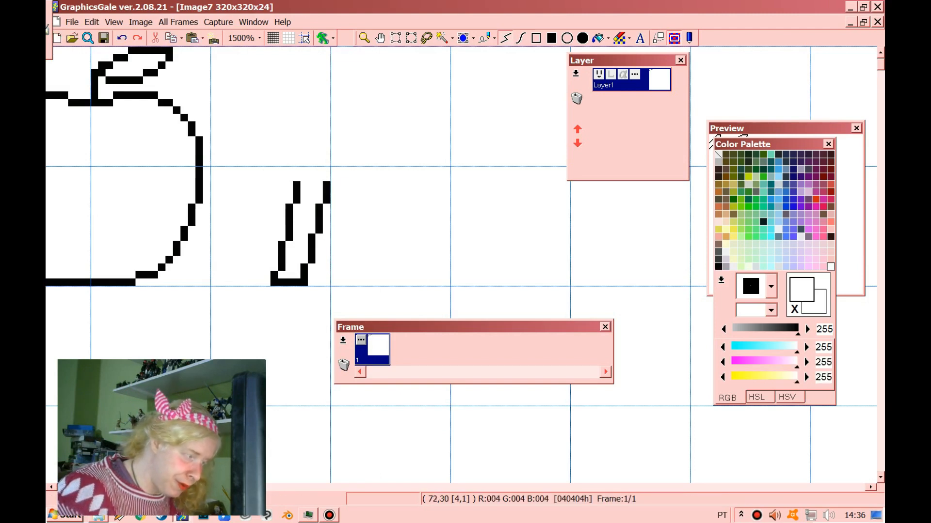
drag(304, 267, 311, 268)
right_click(304, 283)
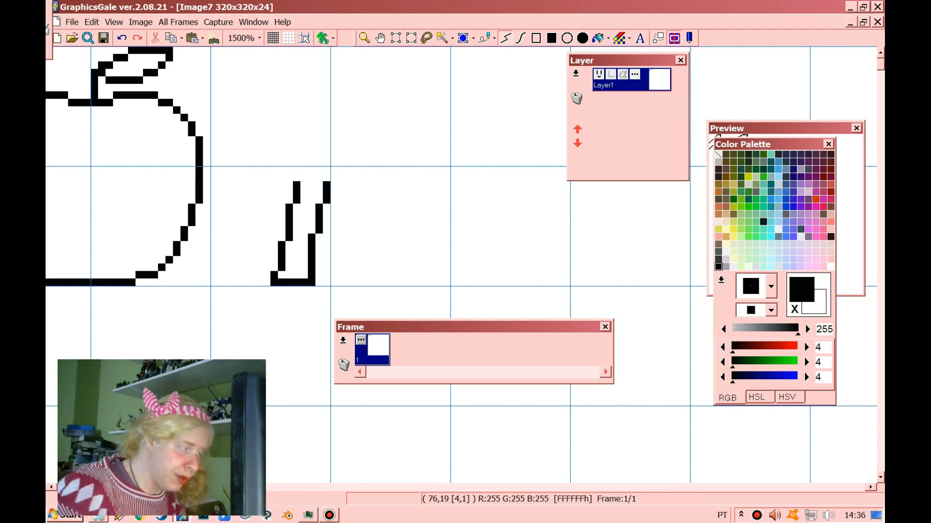
Step: Draw the figure's left arm outline with shoulder and hand above the leg, and extend the hand's outer edge 1 pixel upward
mouse_move(297, 186)
mouse_down()
mouse_move(288, 125)
mouse_move(267, 192)
mouse_move(273, 185)
mouse_move(281, 200)
mouse_move(252, 193)
mouse_move(266, 125)
mouse_move(289, 110)
mouse_move(281, 110)
mouse_up()
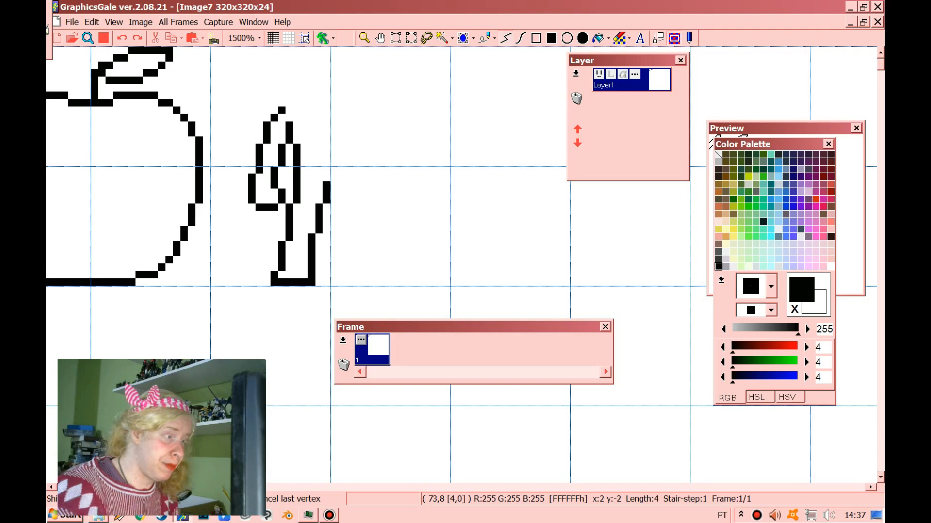
right_click(305, 107)
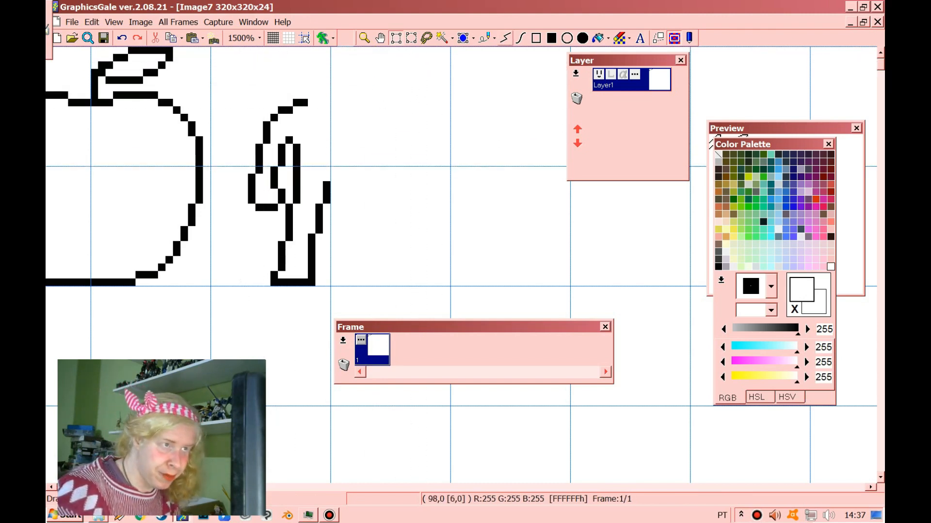
click(259, 170)
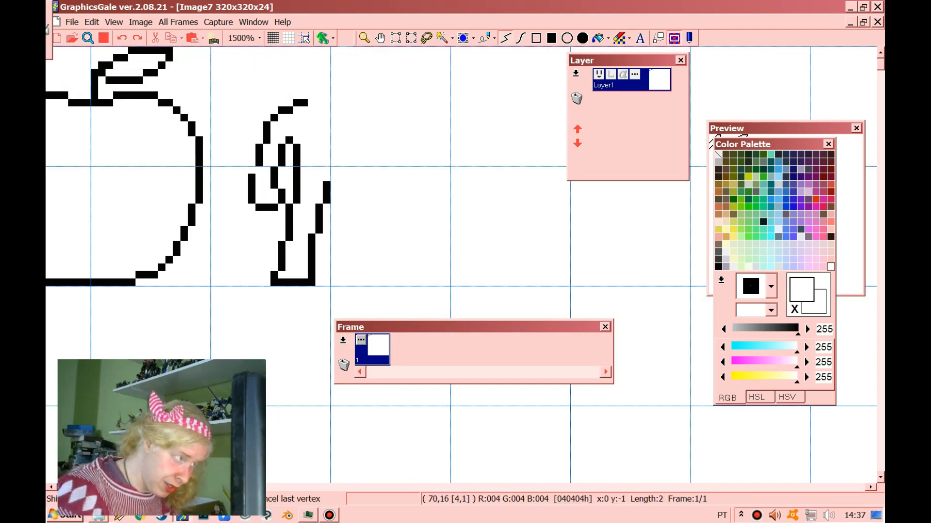
right_click(259, 162)
click(252, 170)
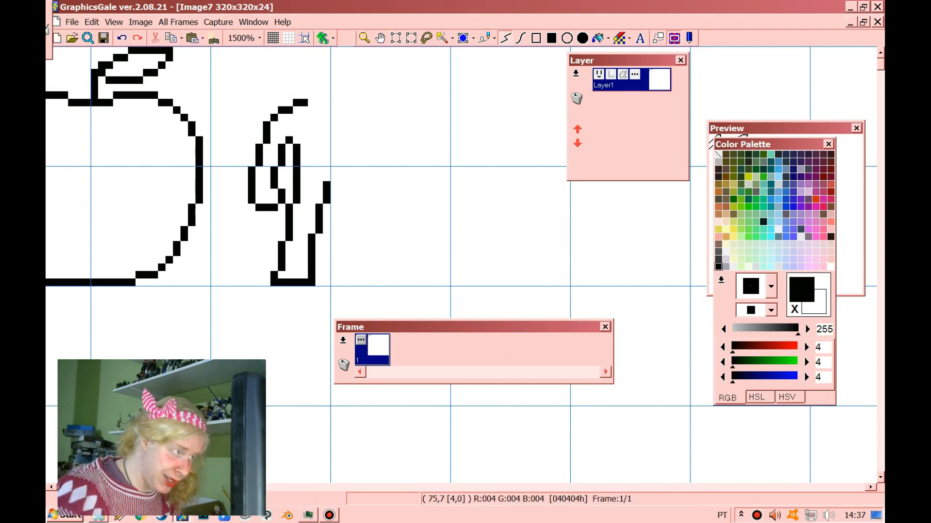
Step: Draw the neck and the left half of the head above the shoulder, reaching the cell's upper edge
right_click(289, 102)
click(297, 102)
right_click(288, 111)
mouse_move(289, 110)
mouse_down()
mouse_move(326, 110)
mouse_move(296, 96)
mouse_move(304, 102)
mouse_move(296, 58)
mouse_move(326, 50)
mouse_up()
click(304, 95)
Step: Move the figure below the head's top edge down 1 pixel, and shift its 17x20 pixel shoulder-to-leg area down 1 pixel more
click(395, 38)
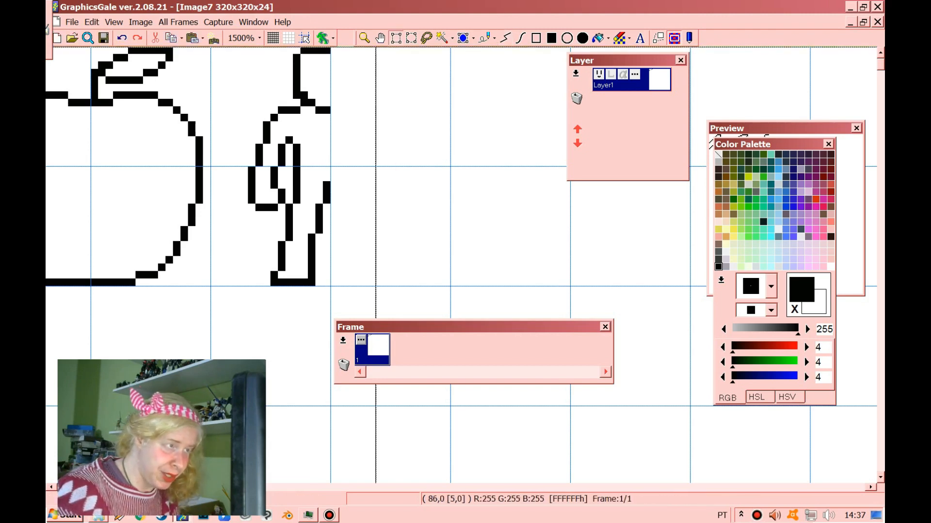
drag(233, 54, 368, 264)
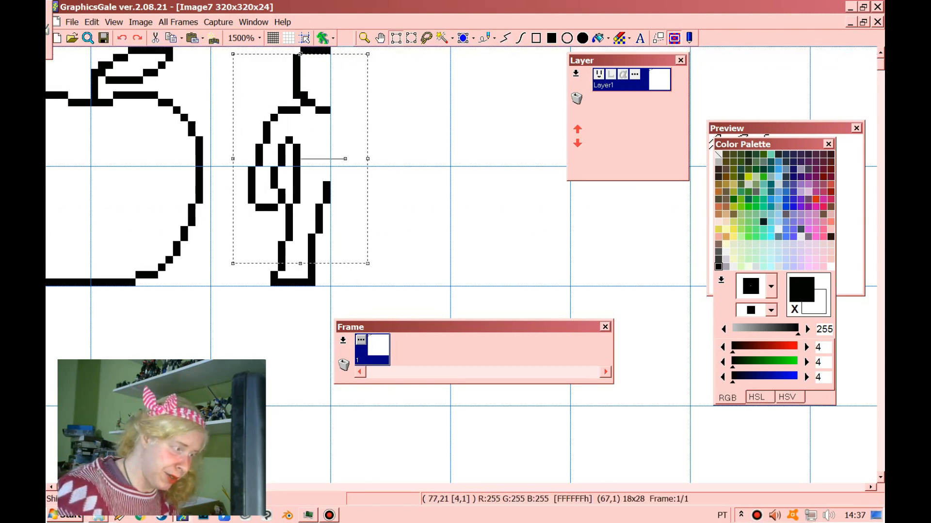
drag(308, 212, 308, 219)
right_click(286, 182)
drag(234, 77, 360, 226)
drag(324, 196, 323, 203)
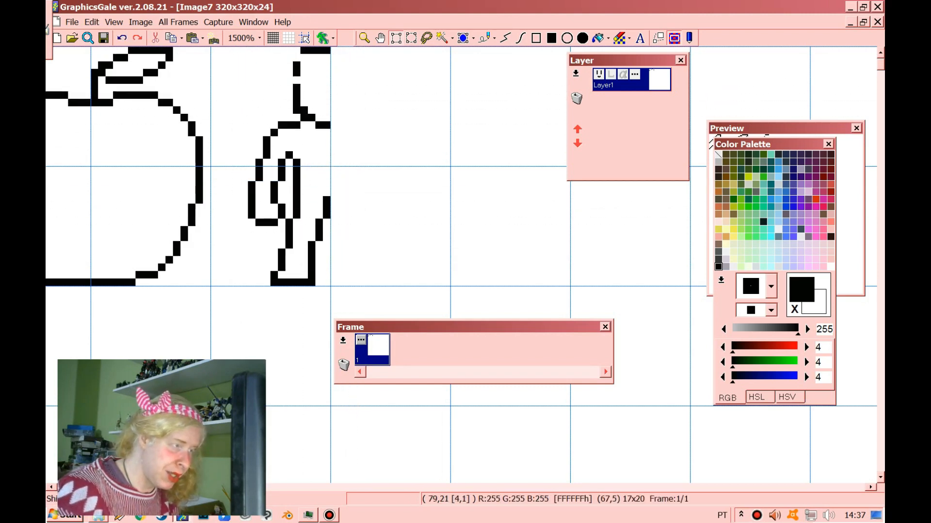
Step: Close the gap in the head's outline and round its left side by shifting the middle pixels 1 pixel outward
click(506, 38)
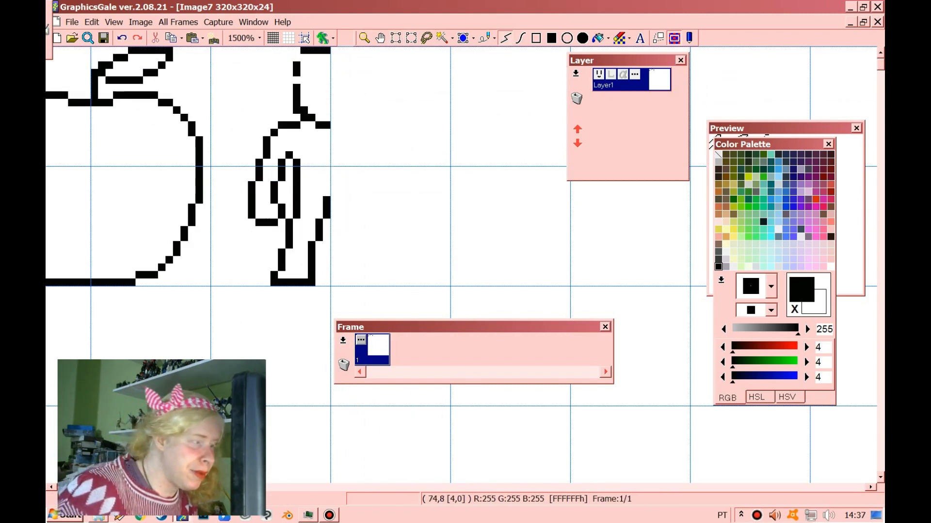
right_click(289, 110)
double_click(297, 110)
right_click(297, 95)
drag(289, 80, 289, 95)
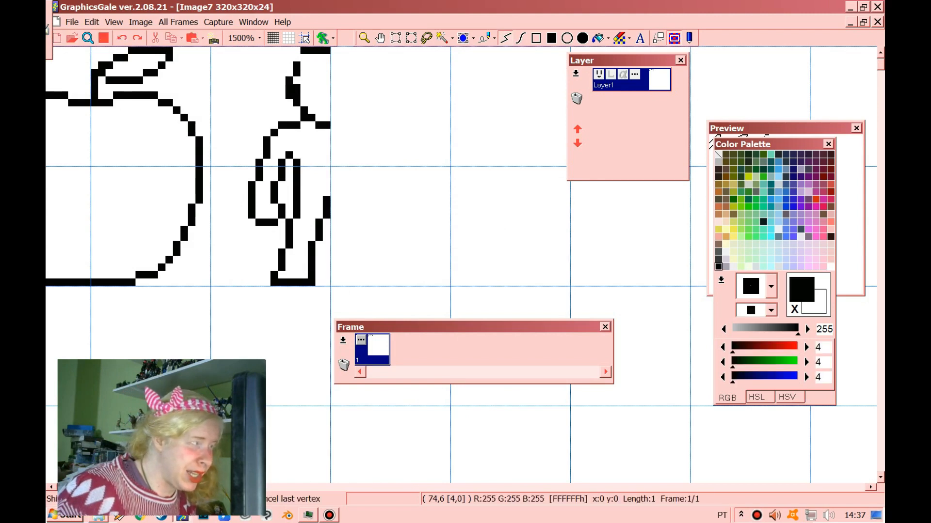
double_click(289, 73)
right_click(304, 81)
click(296, 72)
double_click(297, 95)
right_click(297, 65)
double_click(304, 58)
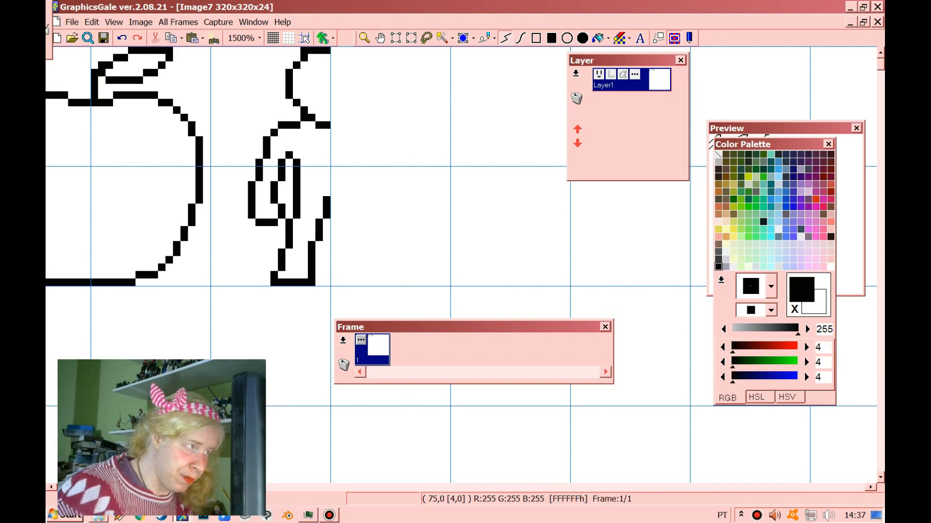
right_click(297, 58)
click(304, 50)
click(304, 50)
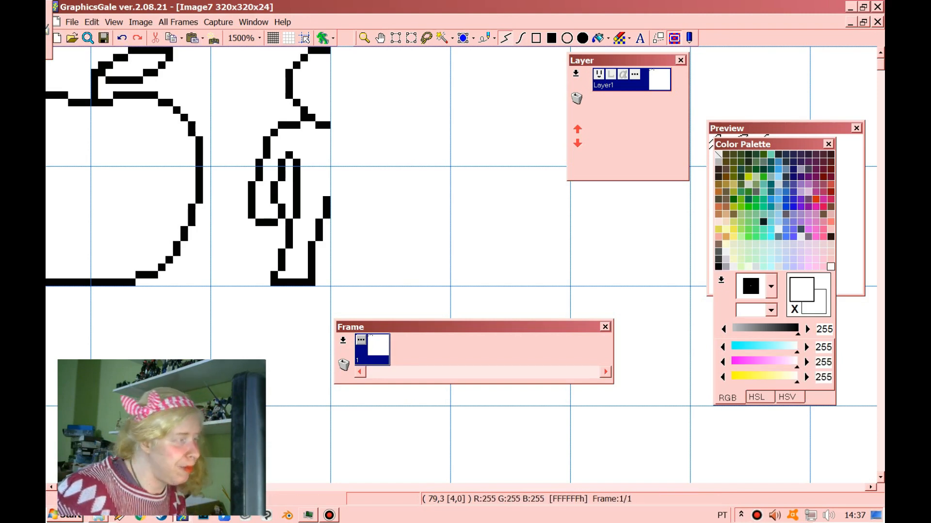
Step: Try thickening the hand's lower edge with a row of black pixels on its inside
click(266, 216)
right_click(267, 215)
right_click(259, 222)
click(259, 215)
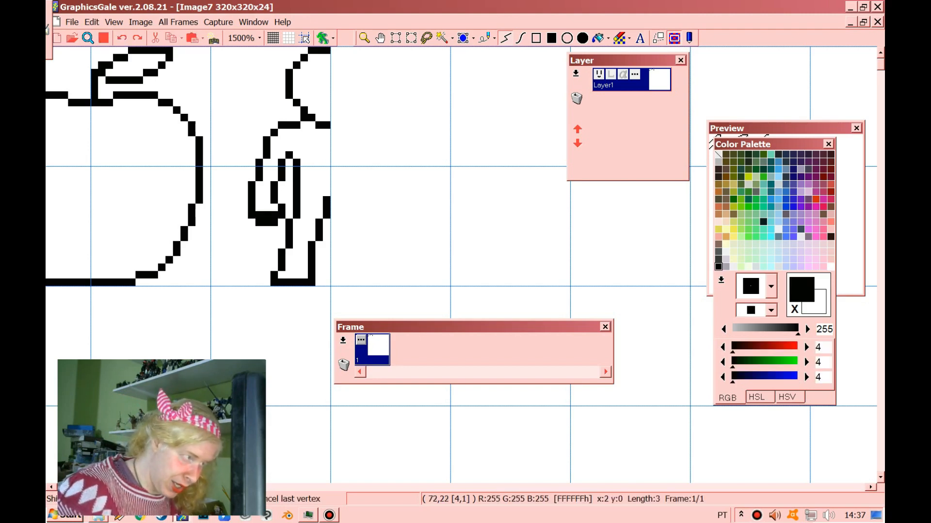
mouse_move(424, 162)
mouse_down()
mouse_move(446, 208)
mouse_move(476, 230)
mouse_move(529, 237)
mouse_move(595, 267)
mouse_move(604, 296)
mouse_move(536, 297)
mouse_move(491, 275)
mouse_move(417, 275)
mouse_up()
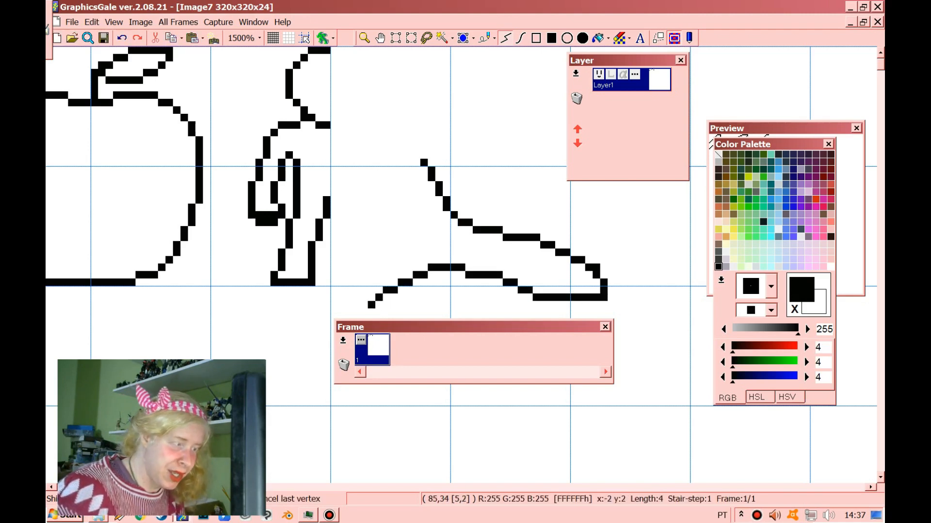
double_click(371, 305)
right_click(356, 305)
click(379, 298)
double_click(439, 268)
click(371, 304)
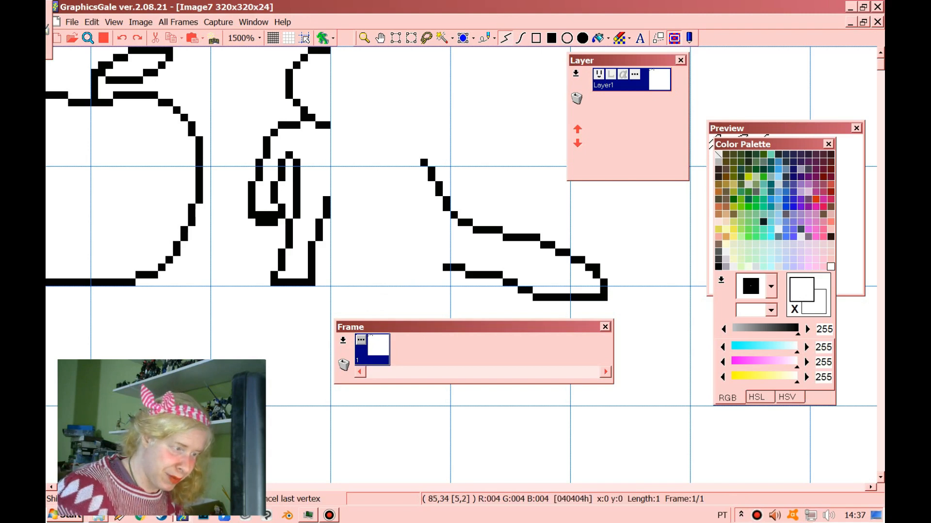
drag(444, 268, 596, 297)
click(462, 268)
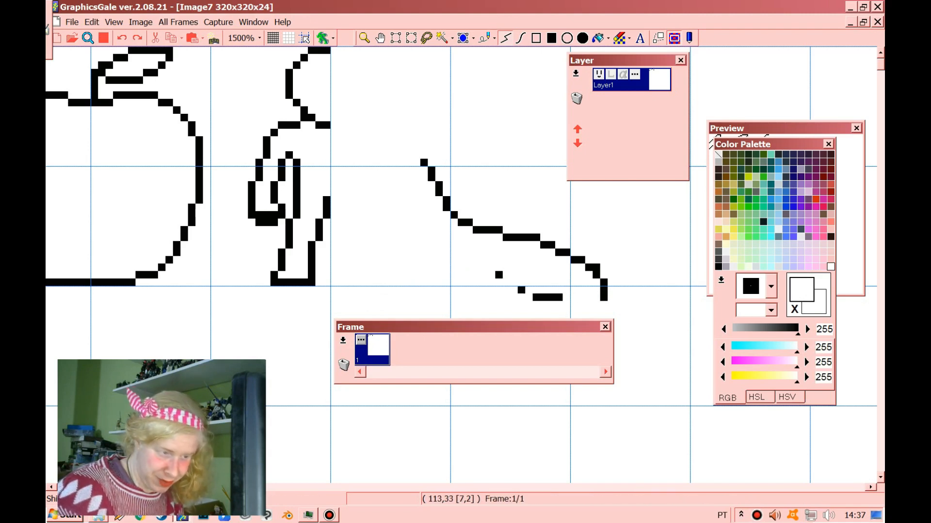
mouse_move(559, 245)
mouse_down()
mouse_move(455, 222)
mouse_move(417, 155)
mouse_move(438, 199)
mouse_up()
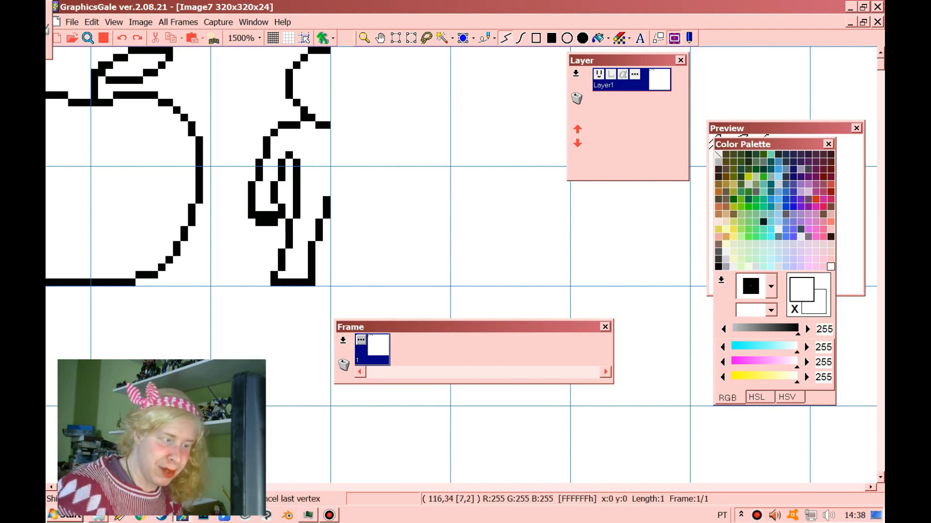
Step: Raise the hand's lower edge by 1 pixel and redraw its inner corner next to the leg
mouse_move(260, 215)
mouse_down()
mouse_move(274, 215)
mouse_move(281, 200)
mouse_up()
right_click(281, 207)
right_click(259, 200)
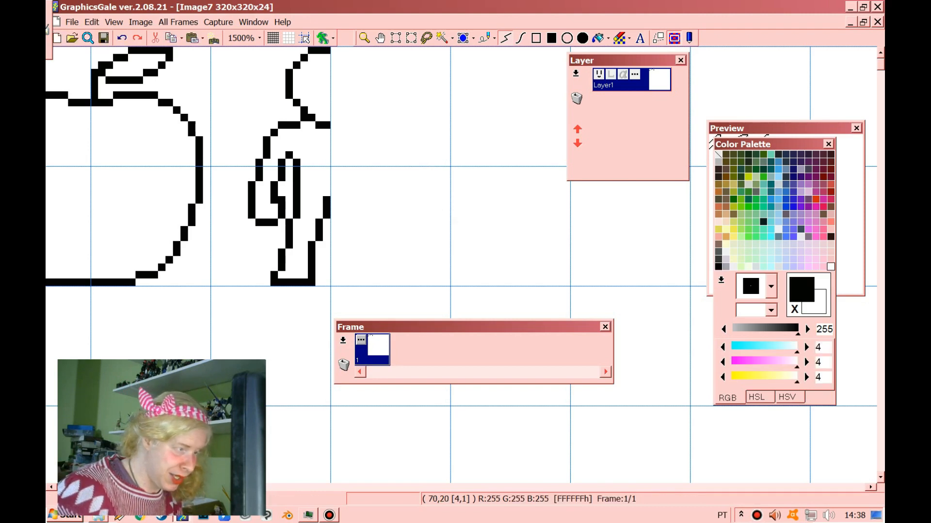
click(274, 200)
right_click(267, 222)
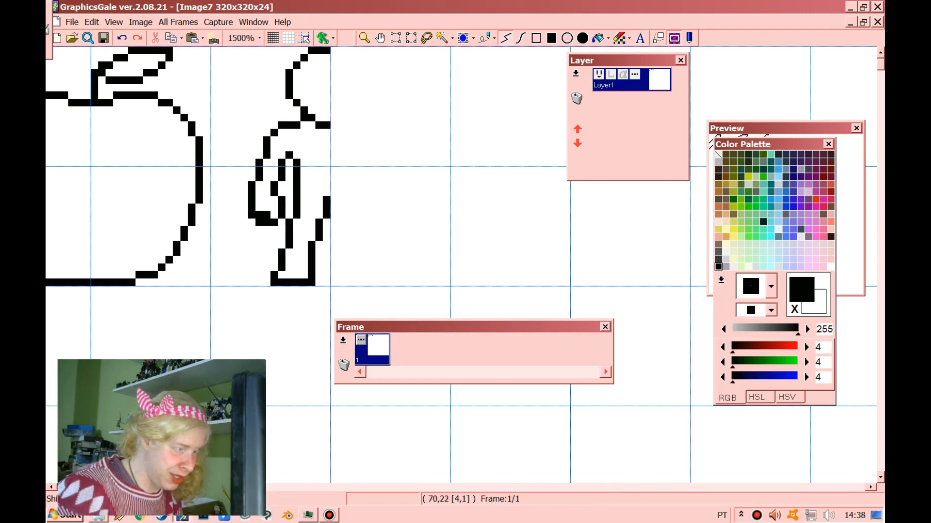
right_click(267, 230)
mouse_move(275, 222)
mouse_down()
mouse_move(251, 215)
mouse_move(281, 214)
mouse_up()
right_click(282, 207)
right_click(273, 199)
click(274, 215)
right_click(267, 215)
click(274, 215)
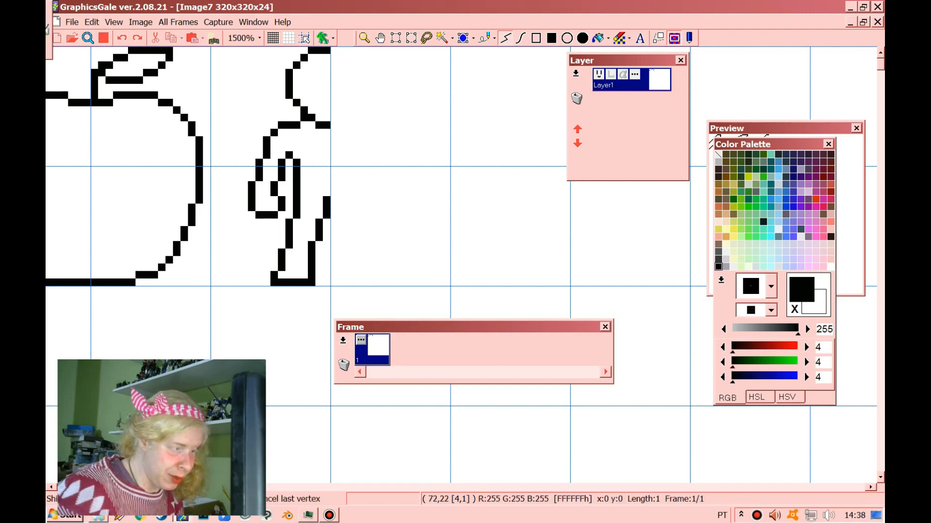
Step: Erase the surplus black pixel in the arm's inner contour just above the hand
right_click(289, 185)
click(281, 177)
right_click(281, 162)
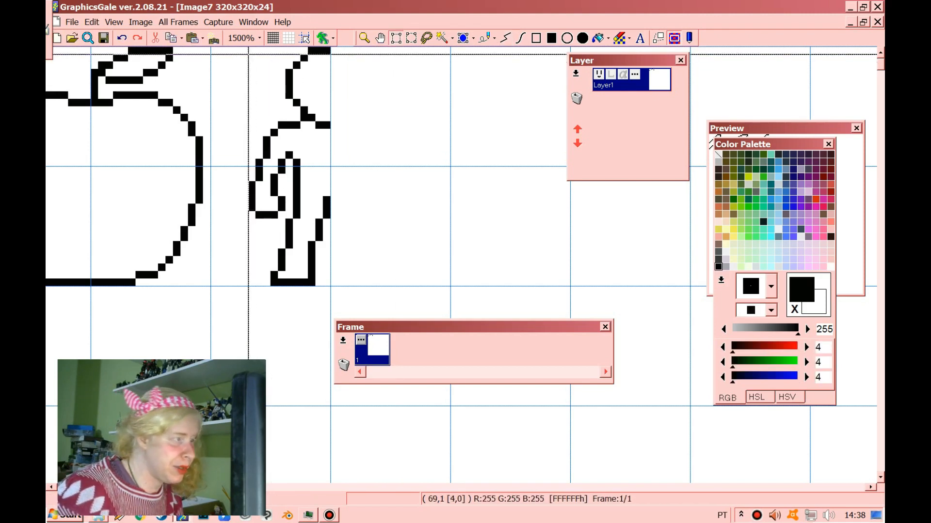
Step: Copy the figure's left half, paste it, flip it horizontally, and place it as the right half of the cell
drag(214, 50, 330, 286)
click(92, 22)
click(106, 109)
click(92, 22)
click(107, 149)
click(141, 22)
click(160, 37)
drag(272, 131, 372, 118)
right_click(372, 118)
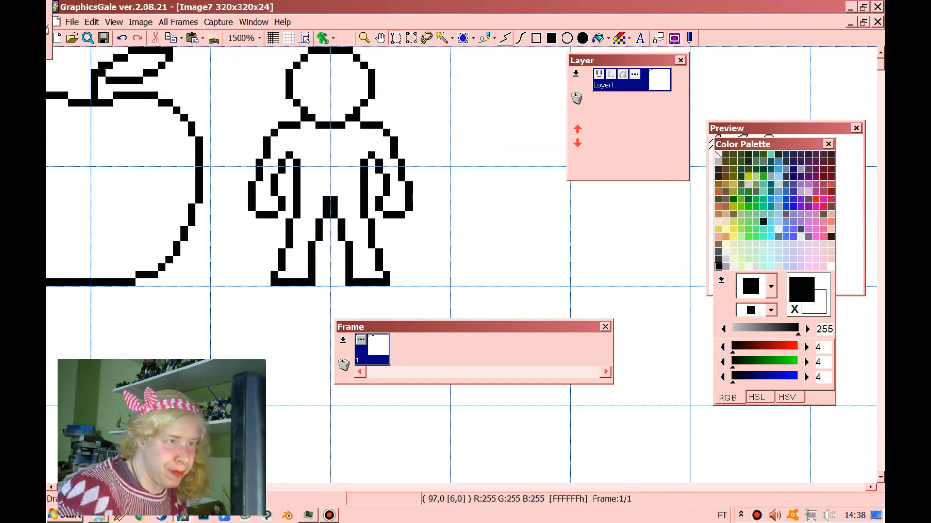
Step: Straighten the inner contours of both arms and move both hands 1 pixel towards the body
click(394, 178)
double_click(282, 177)
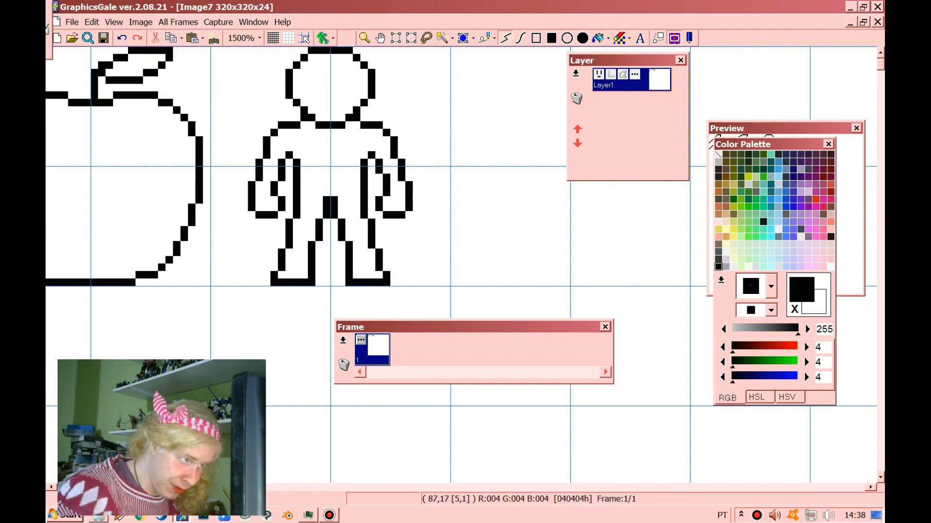
right_click(420, 170)
double_click(387, 178)
click(395, 38)
drag(241, 182, 275, 208)
drag(379, 184, 401, 214)
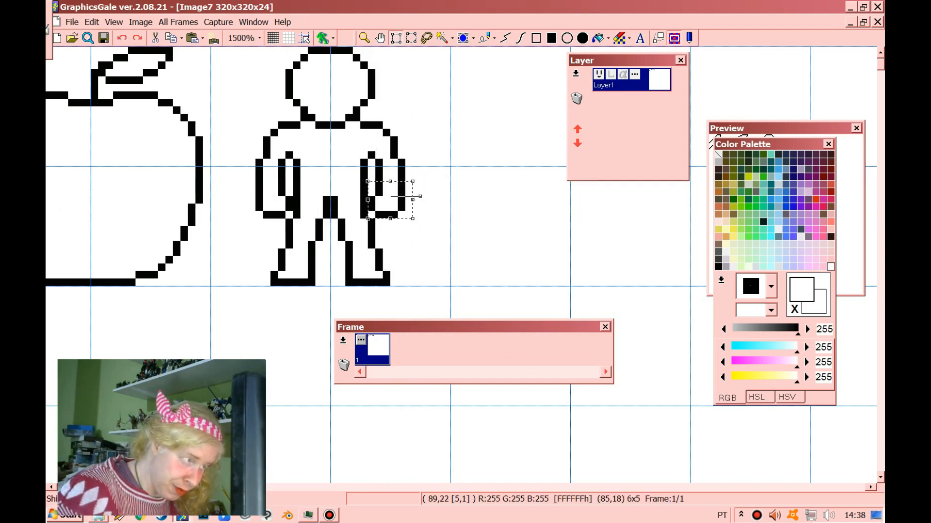
click(379, 170)
Step: Move the outer shoulder and upper arm section on each side of the figure 1 pixel inward
drag(241, 122, 283, 163)
click(353, 152)
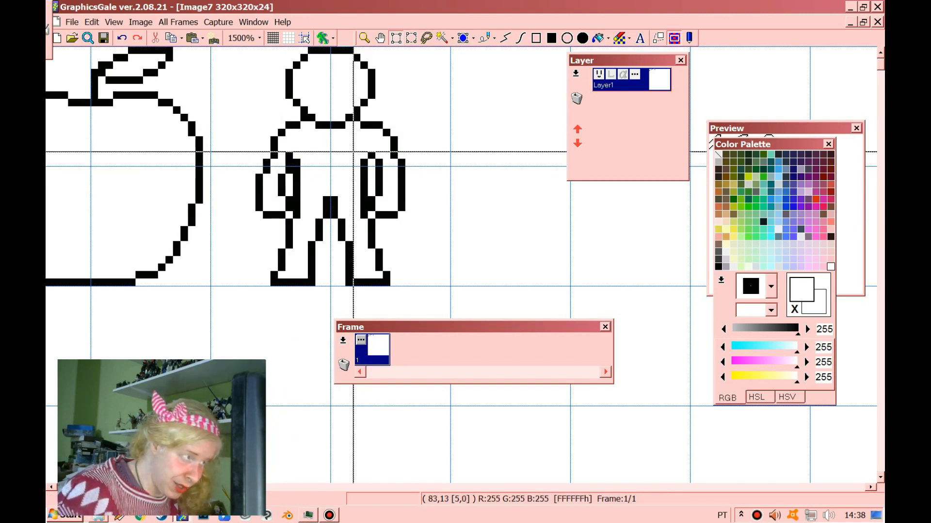
mouse_move(375, 122)
mouse_down()
mouse_move(420, 174)
mouse_move(401, 162)
mouse_up()
click(424, 144)
Step: Shift the armpit's top pixel 1 pixel towards the torso on both sides of the figure
click(505, 38)
right_click(364, 162)
click(364, 156)
right_click(372, 148)
drag(371, 148, 372, 156)
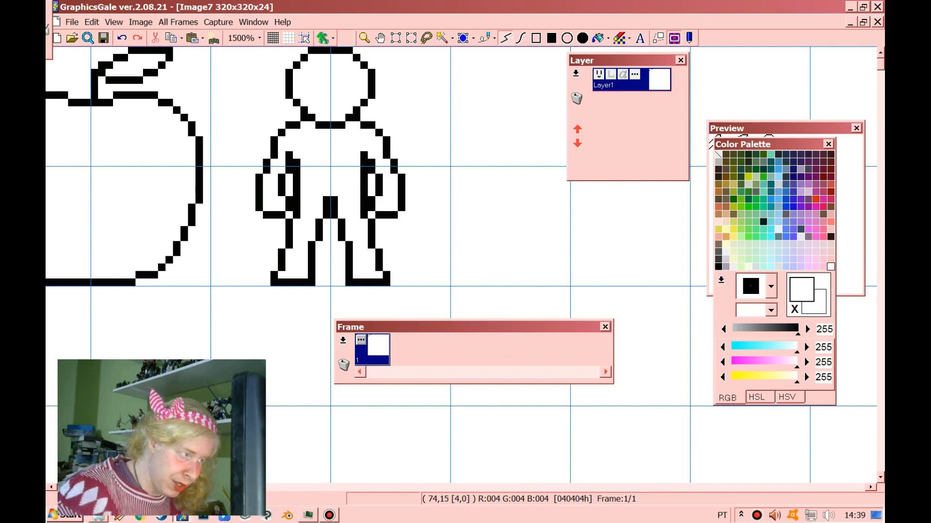
click(290, 155)
right_click(296, 163)
click(296, 155)
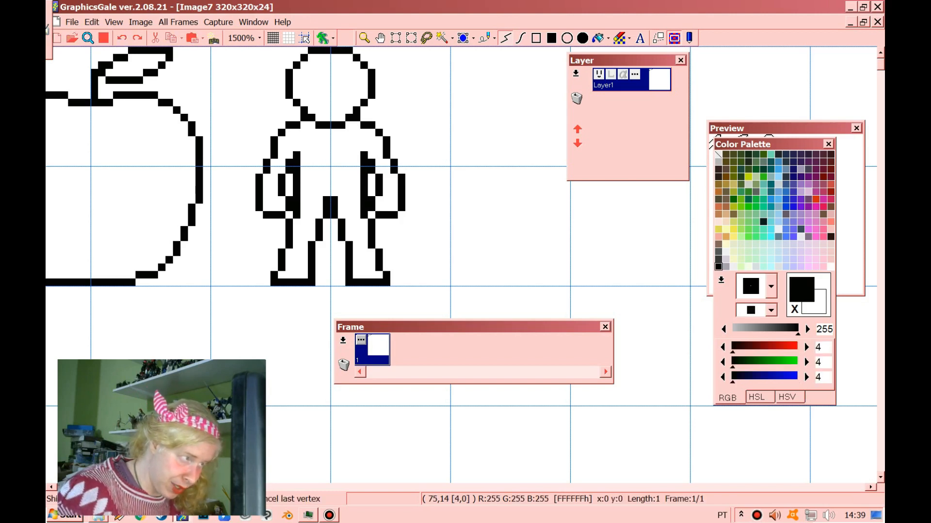
Step: Move the upper-arm outline pixel just below each shoulder 1 pixel outward on both sides of the figure
right_click(281, 148)
click(275, 155)
right_click(266, 163)
click(266, 155)
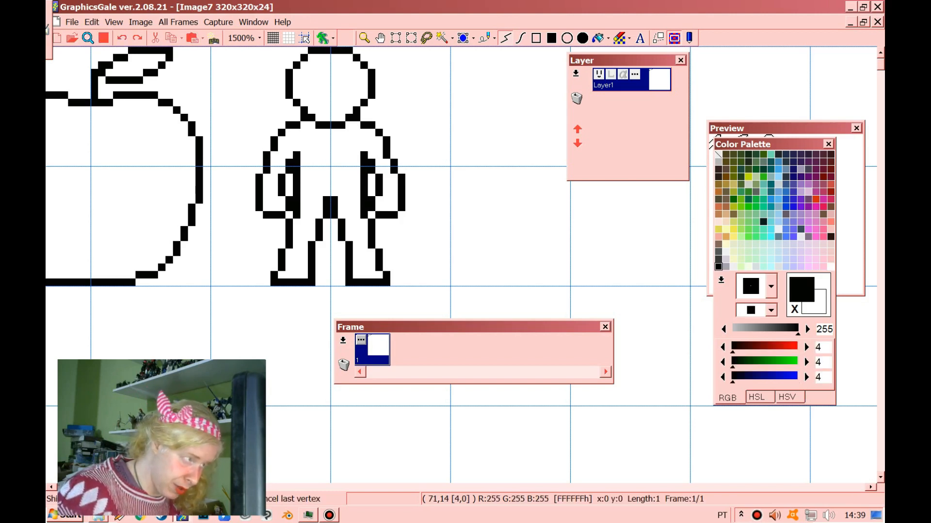
right_click(379, 148)
click(387, 155)
right_click(386, 148)
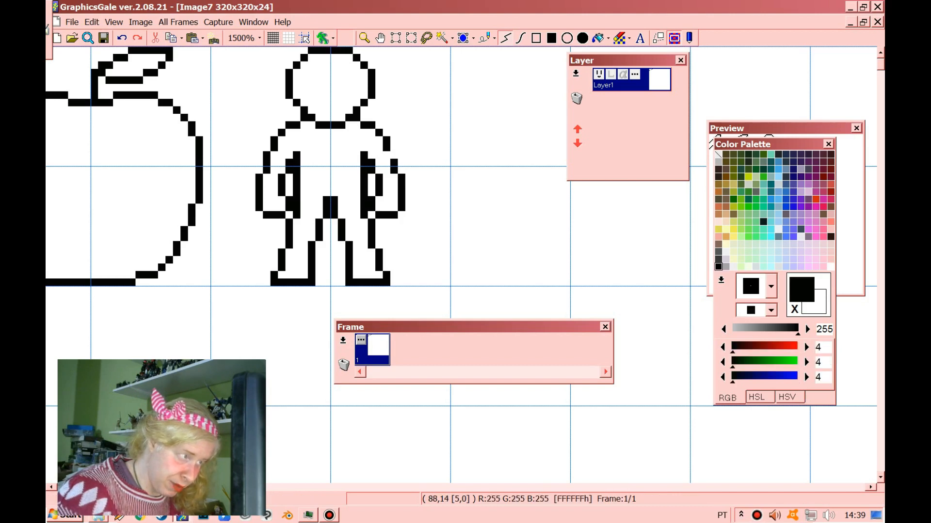
Step: Draw two mirrored T-shaped eyes on the figure's face, each with a 3-pixel-wide brow over a short vertical line
drag(319, 80, 312, 87)
click(312, 88)
double_click(312, 95)
click(312, 80)
double_click(304, 80)
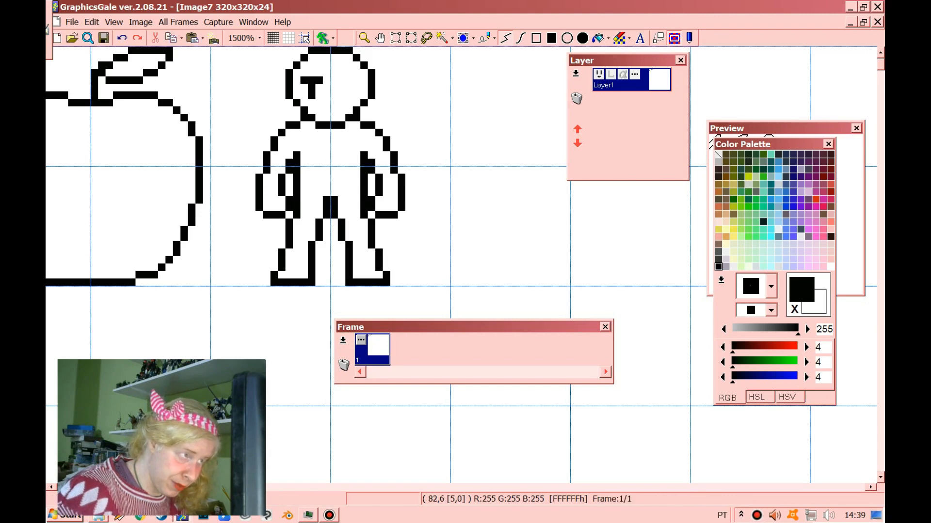
click(349, 95)
click(349, 80)
click(342, 80)
double_click(357, 80)
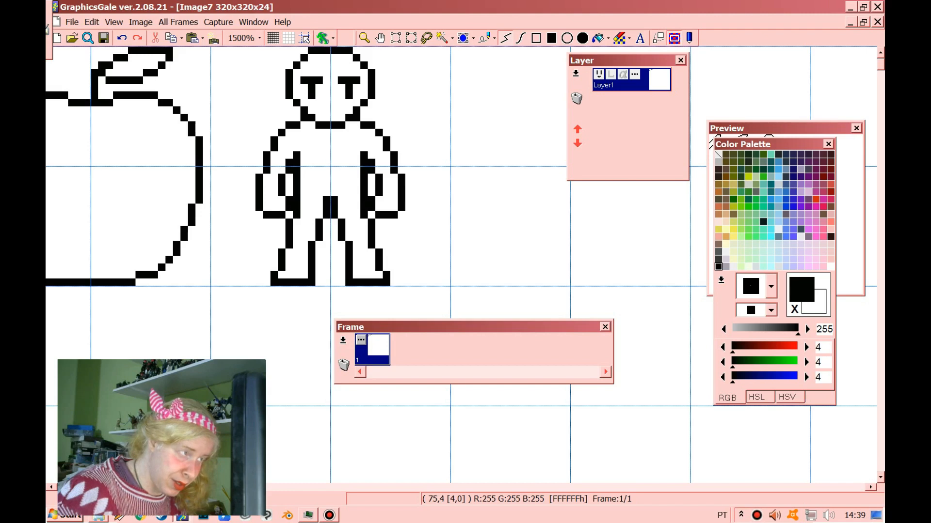
Step: Move the left temple pixel of the figure's head outline 1 pixel inward
right_click(281, 72)
double_click(289, 72)
right_click(296, 65)
click(296, 65)
Step: Erase the inner brow pixel of both eyes with white
right_click(311, 73)
right_click(311, 73)
double_click(318, 80)
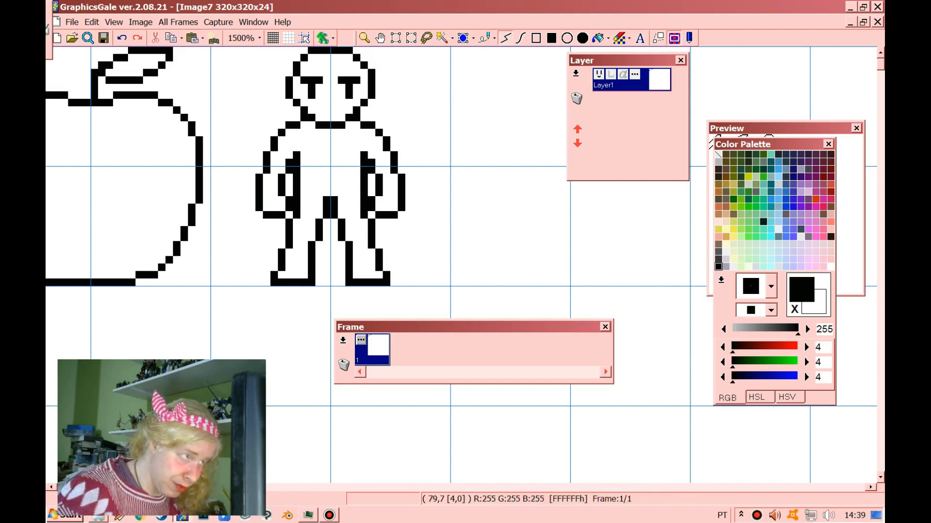
right_click(327, 88)
click(319, 80)
double_click(341, 80)
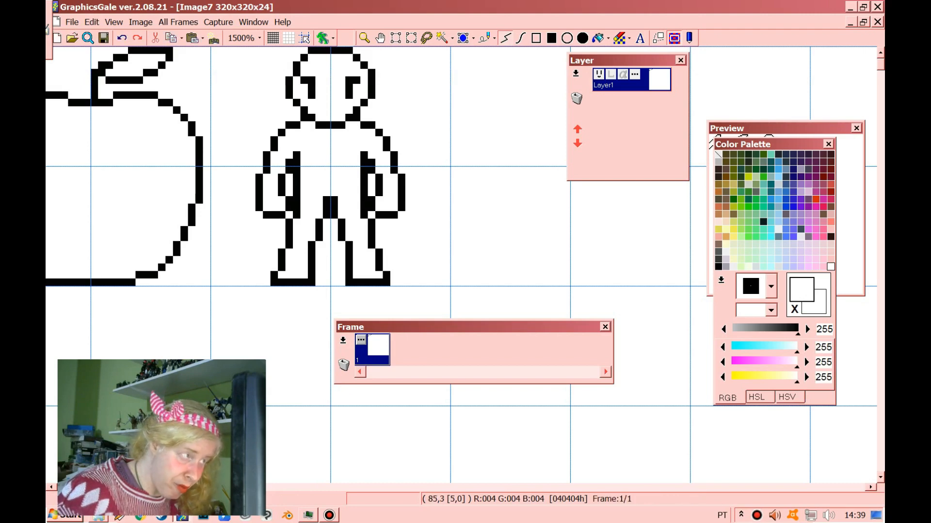
Step: Move the right temple pixel of the figure's head outline 1 pixel inward to match the other side
right_click(372, 65)
click(372, 65)
right_click(371, 65)
right_click(365, 65)
click(364, 65)
right_click(364, 65)
Step: Examine the figure up close and at full view, checking its centre line between the legs with a rectangular selection
click(364, 38)
right_click(354, 63)
right_click(349, 78)
right_click(329, 111)
right_click(302, 132)
click(206, 111)
click(206, 111)
click(248, 119)
click(289, 127)
click(300, 136)
click(315, 148)
click(330, 161)
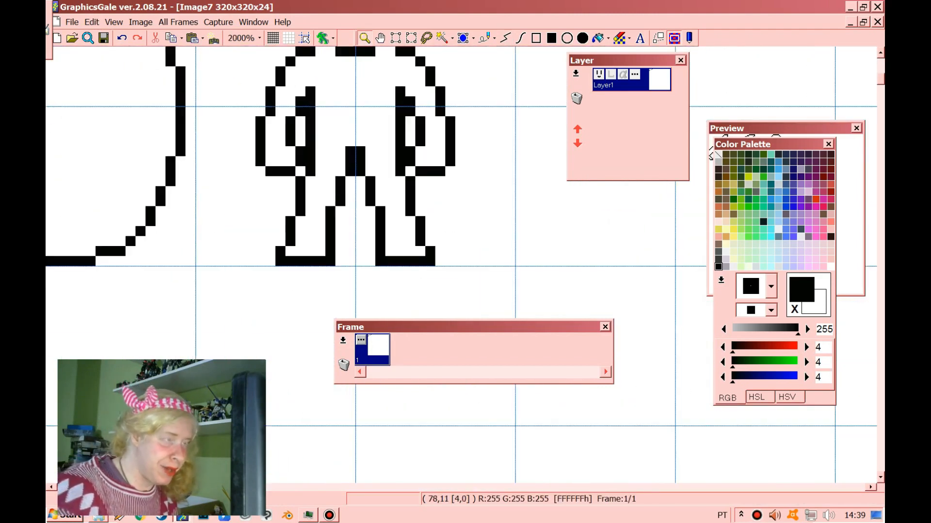
click(395, 38)
drag(246, 176, 346, 257)
click(345, 136)
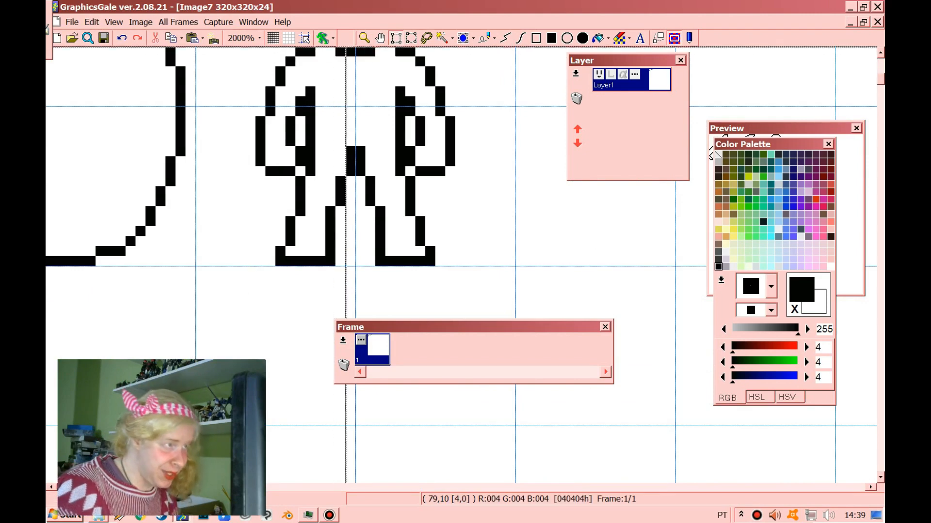
click(364, 38)
right_click(323, 101)
right_click(323, 101)
right_click(324, 101)
right_click(324, 101)
right_click(324, 101)
right_click(324, 101)
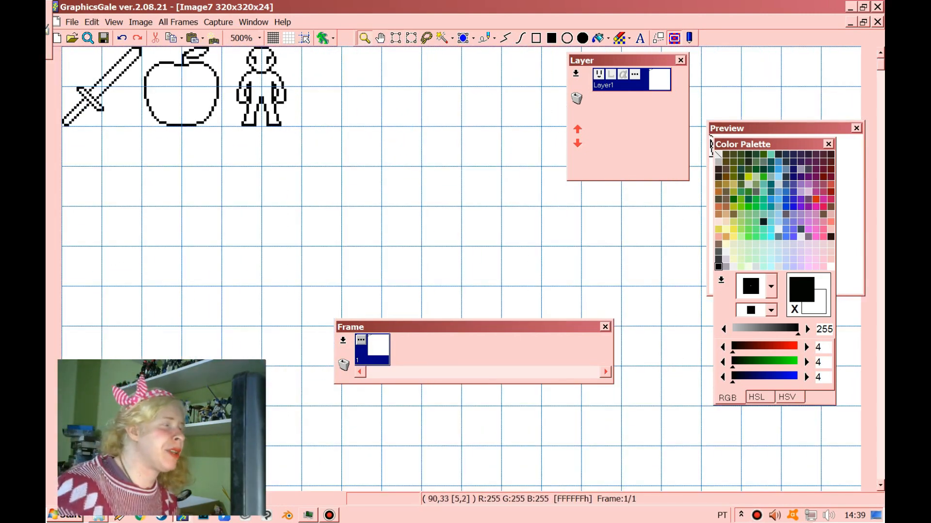
Step: Change the displayed grid so only the 32x32 cell lines are shown, without the 16-pixel subdivisions
click(277, 133)
click(276, 130)
right_click(276, 126)
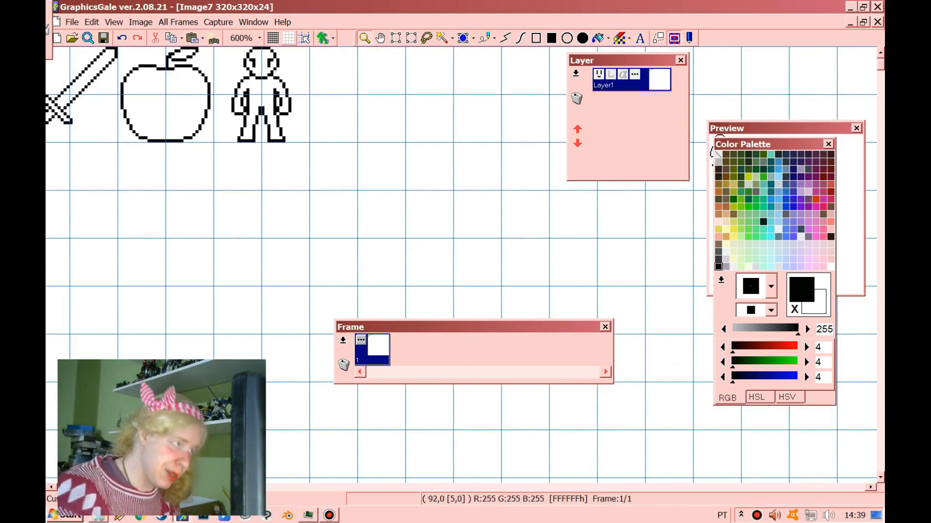
click(288, 38)
click(309, 94)
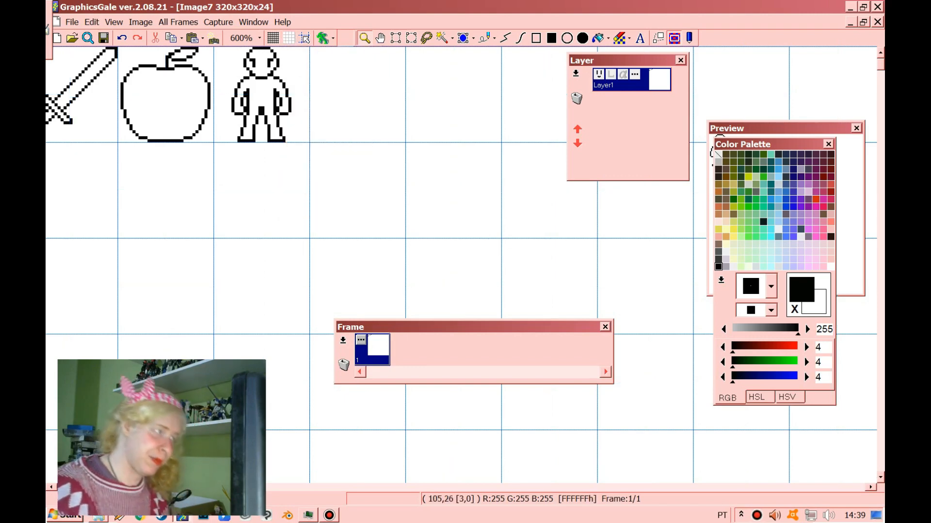
scroll(143, 159, down, 1)
scroll(139, 112, up, 3)
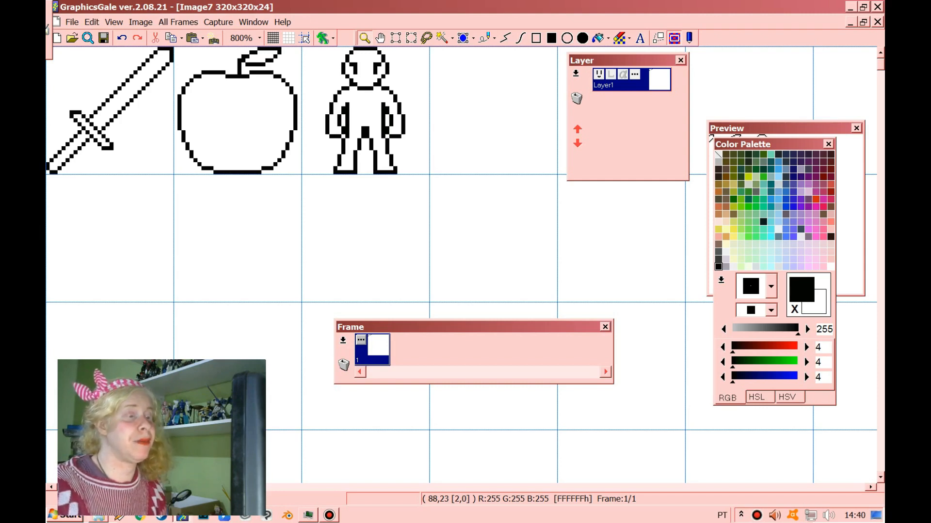
right_click(470, 188)
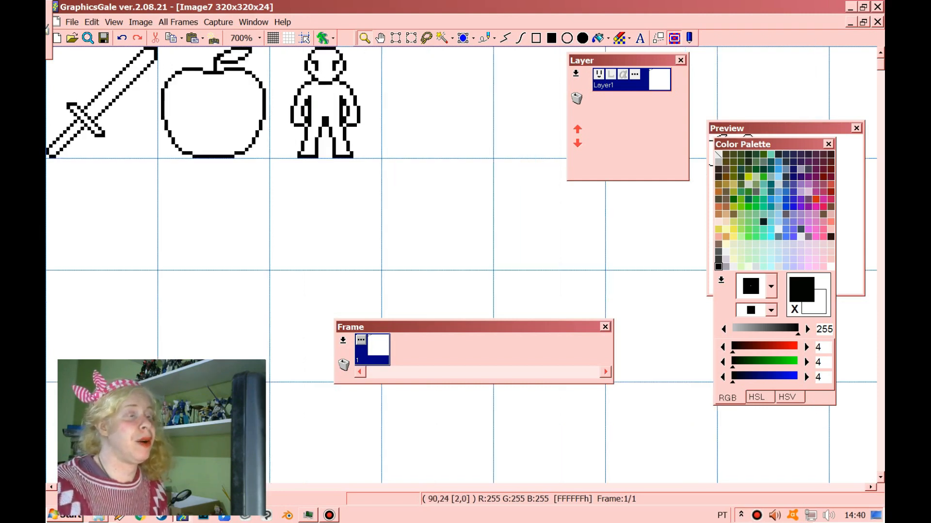
click(325, 98)
click(324, 98)
click(323, 98)
right_click(322, 98)
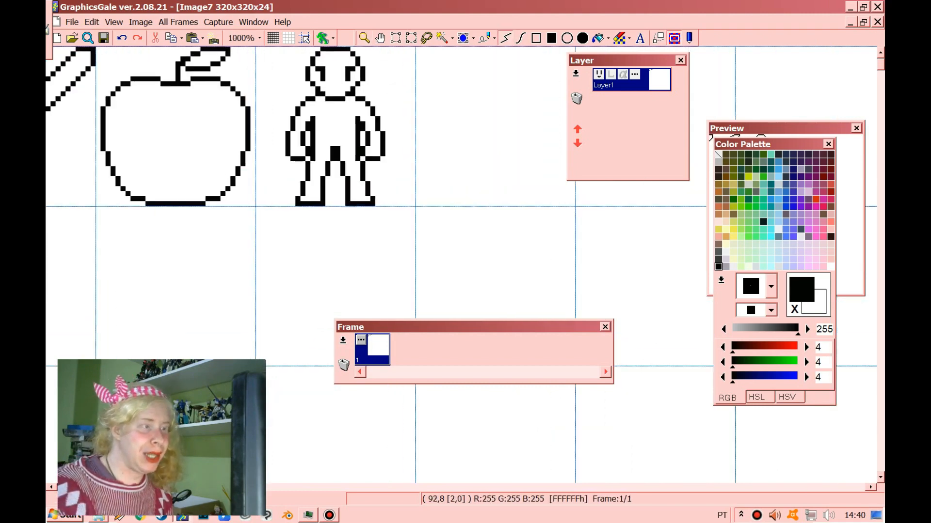
Step: Try a freehand spiral stroke in the empty cells beside the figure and undo it
click(365, 38)
scroll(446, 156, down, 4)
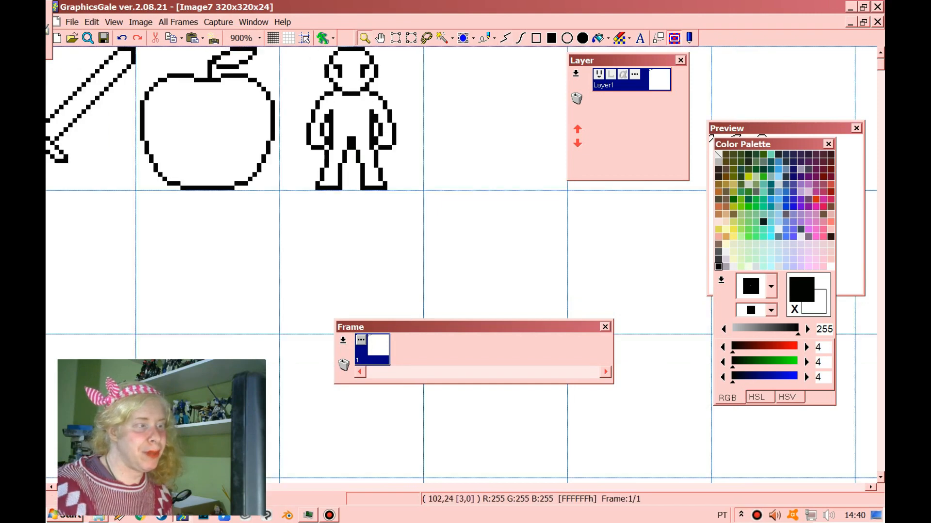
scroll(473, 174, up, 3)
scroll(427, 99, up, 2)
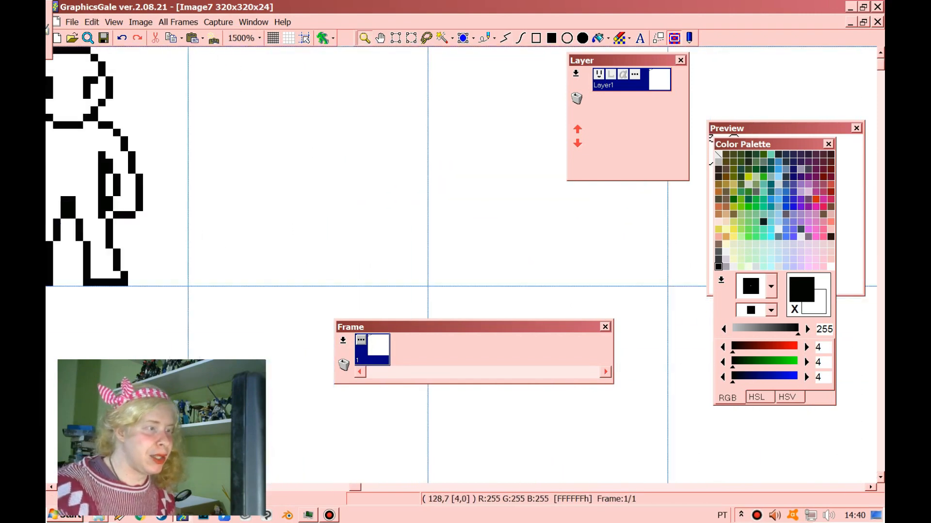
click(485, 38)
mouse_move(318, 88)
mouse_down()
mouse_move(296, 115)
mouse_move(289, 170)
mouse_move(357, 215)
mouse_move(445, 185)
mouse_move(446, 125)
mouse_move(386, 108)
mouse_move(349, 163)
mouse_up()
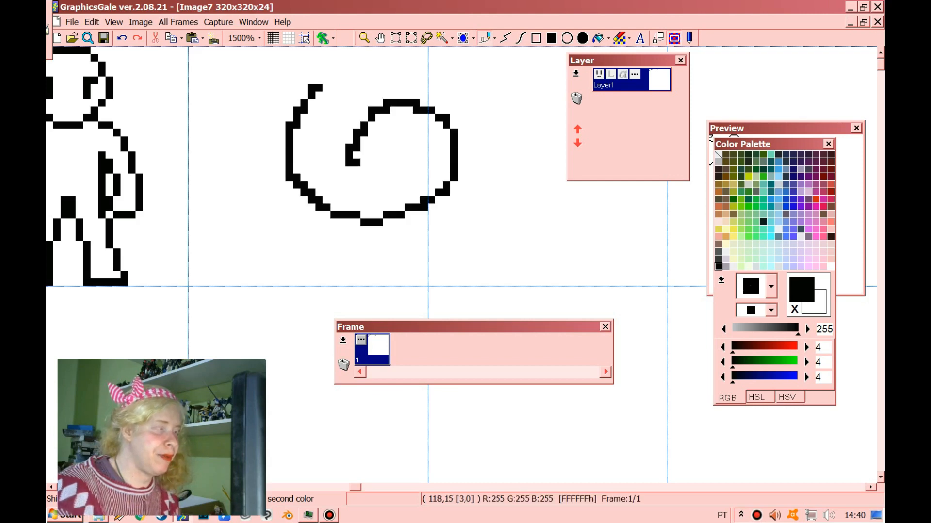
click(91, 22)
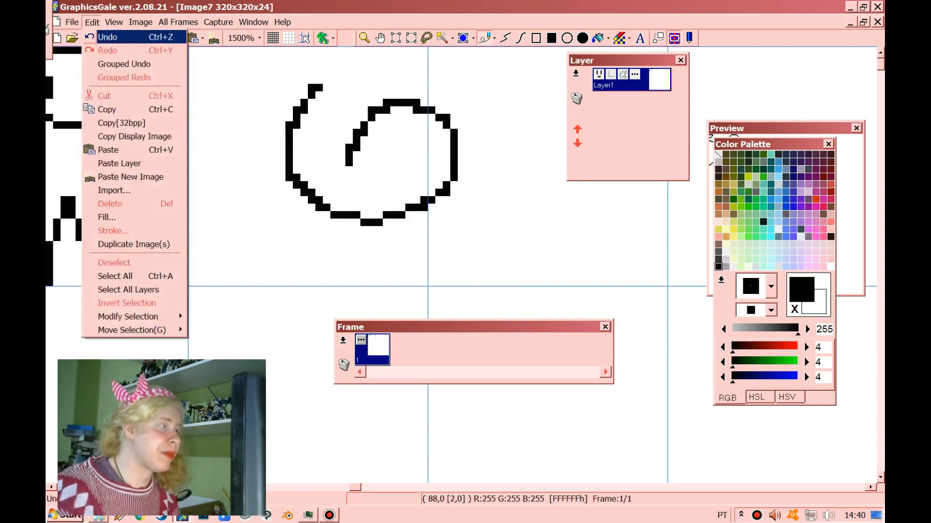
click(100, 33)
Step: Draw a straight vertical line about 12 pixels tall in the empty cell beside the figure
click(505, 38)
drag(266, 124, 266, 178)
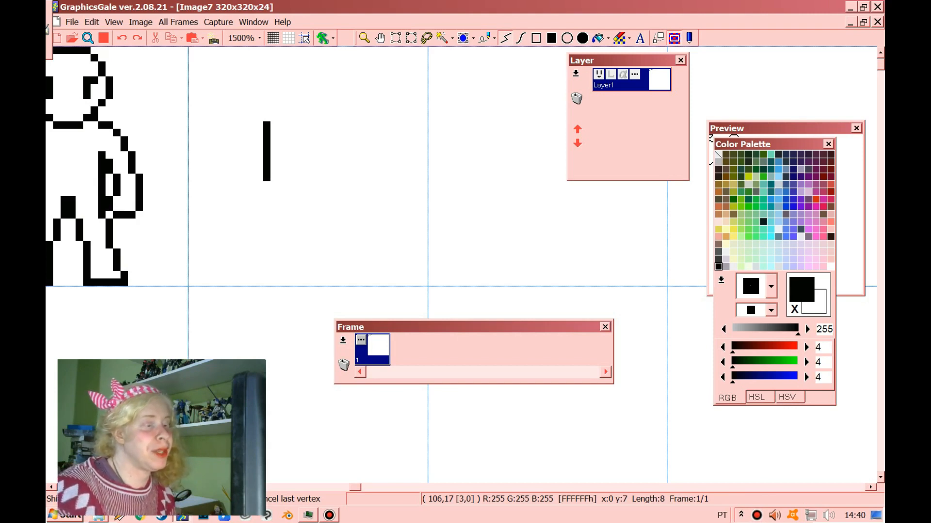
drag(266, 176, 265, 205)
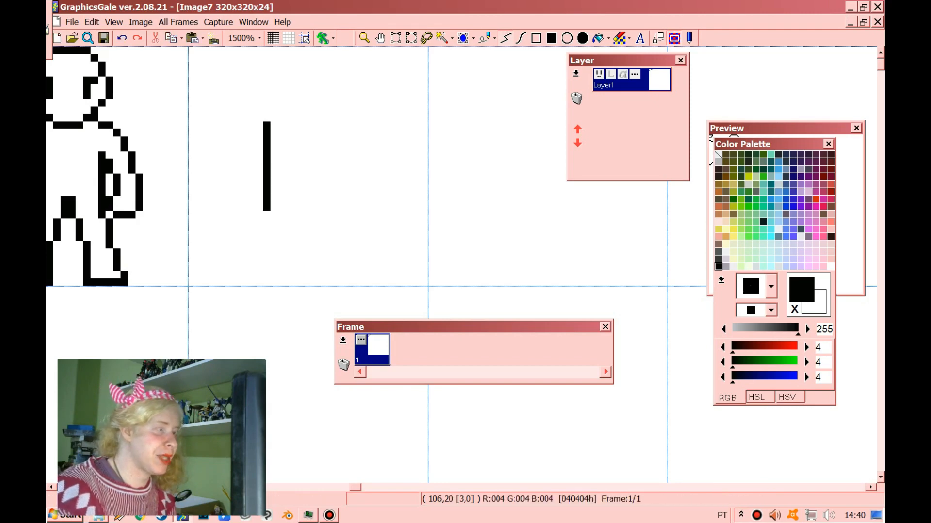
Step: Show the pixel grid and add a 7-pixel diagonal with single-pixel steps from the vertical line's lower end
click(273, 38)
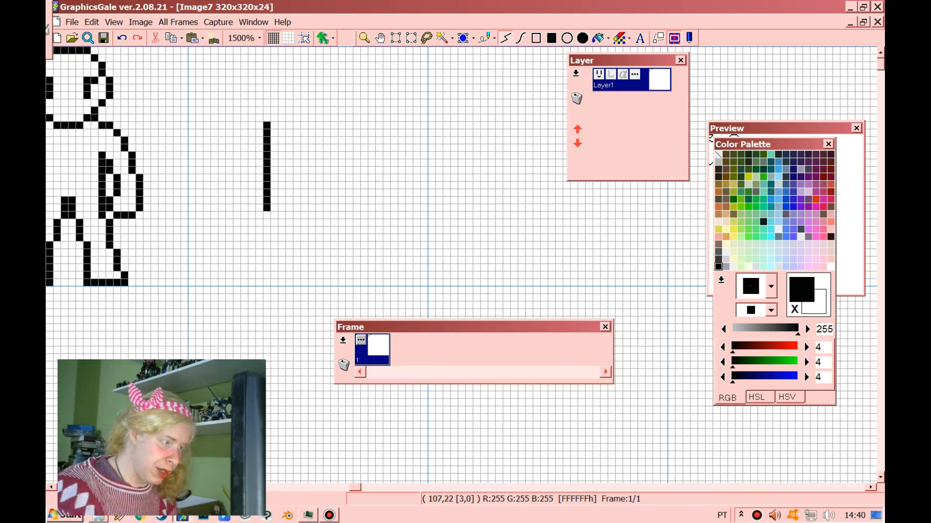
click(274, 215)
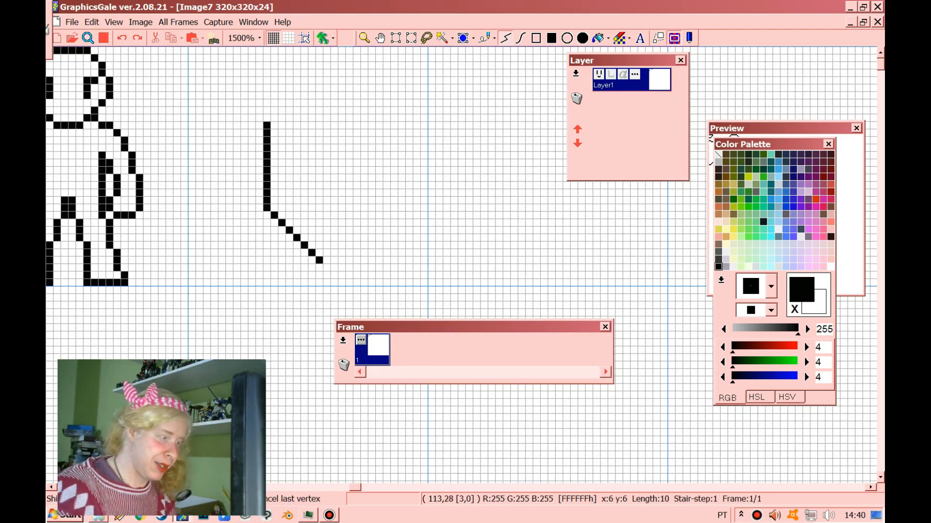
click(320, 260)
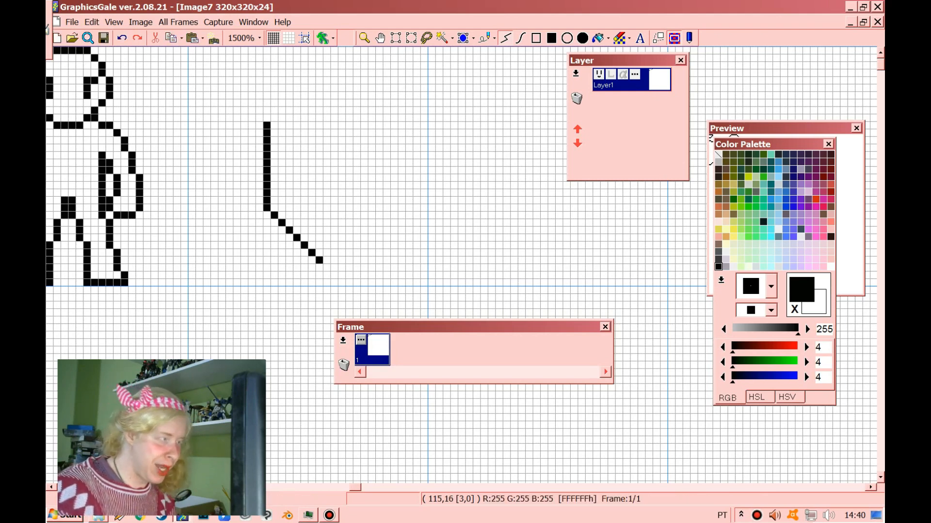
Step: Draw a sloped sample line beside the vertical one from four 2-pixel horizontal segments, each 1 pixel lower than the last
click(334, 171)
click(348, 178)
click(349, 177)
click(356, 178)
click(357, 178)
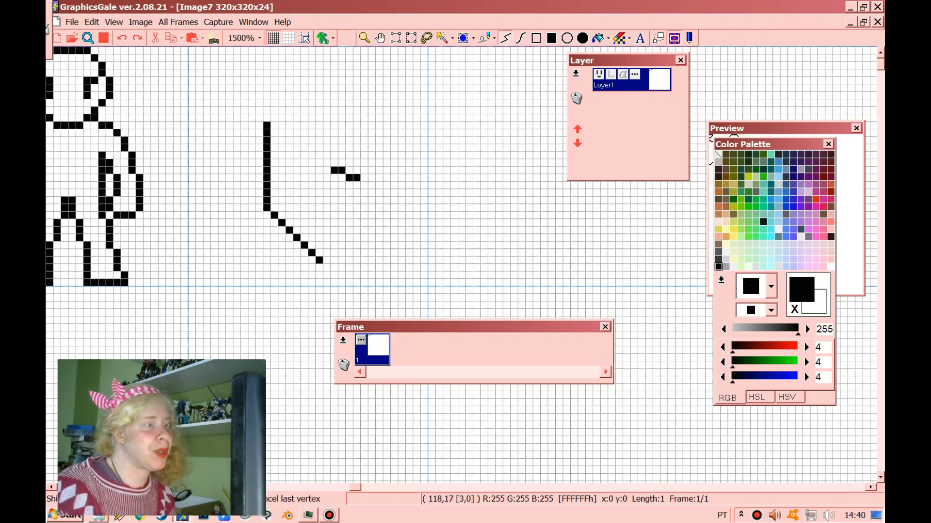
click(364, 185)
click(364, 185)
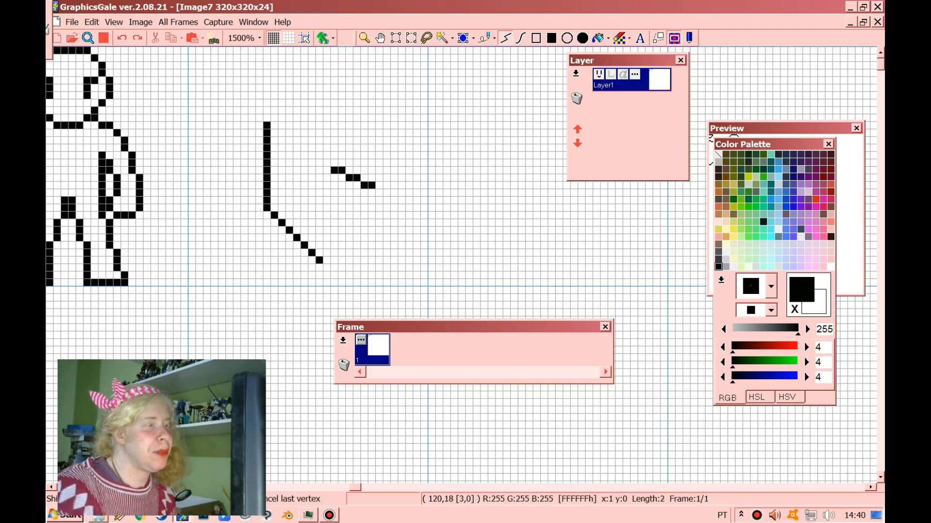
click(372, 185)
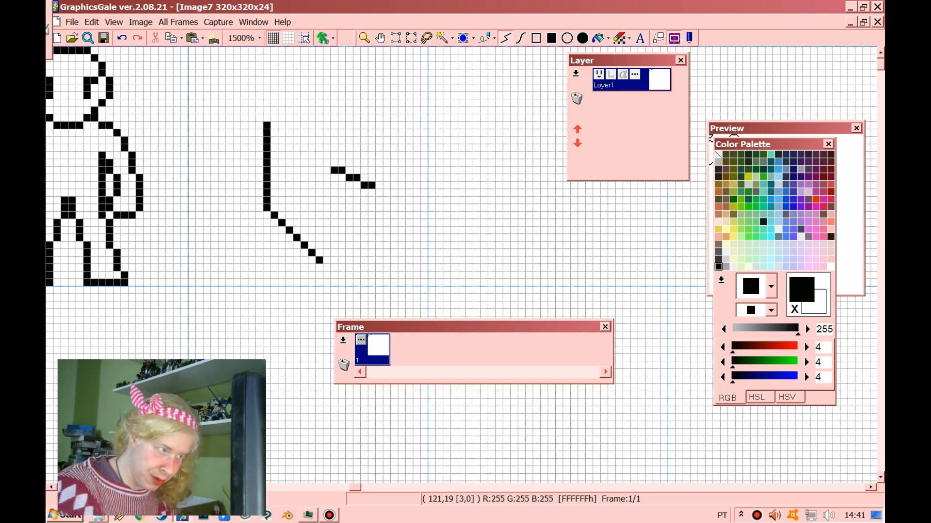
click(379, 192)
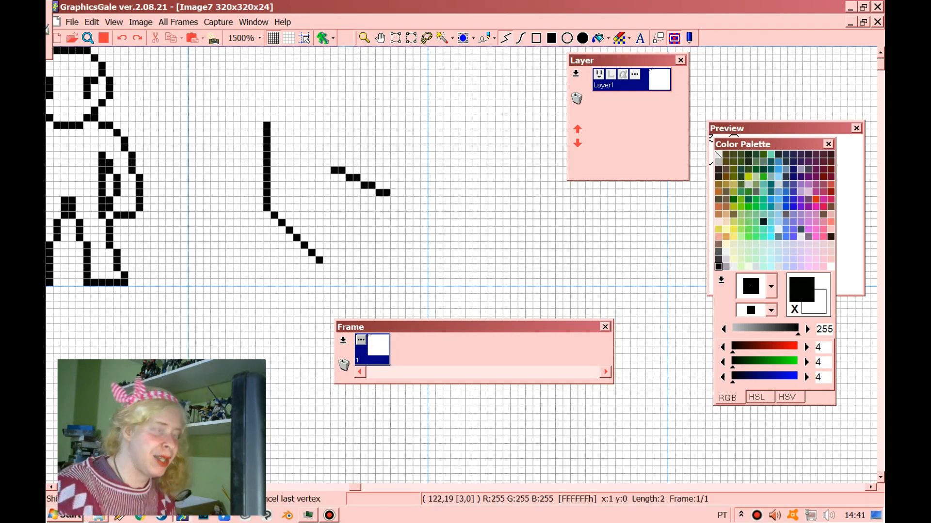
double_click(386, 192)
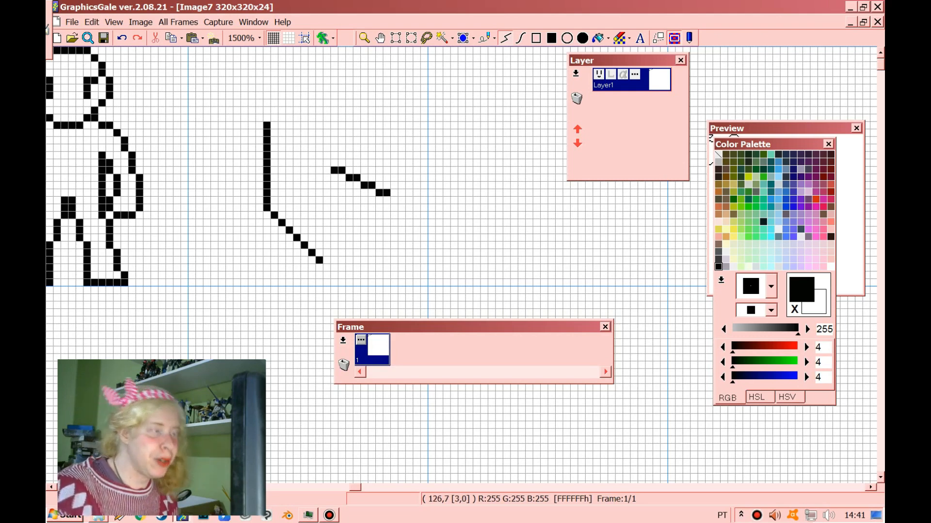
Step: Draw a smooth sample curve from vertical segments of 6, 3 and 2 pixels, bending through a diagonal into lengthening horizontal segments
drag(417, 104, 424, 163)
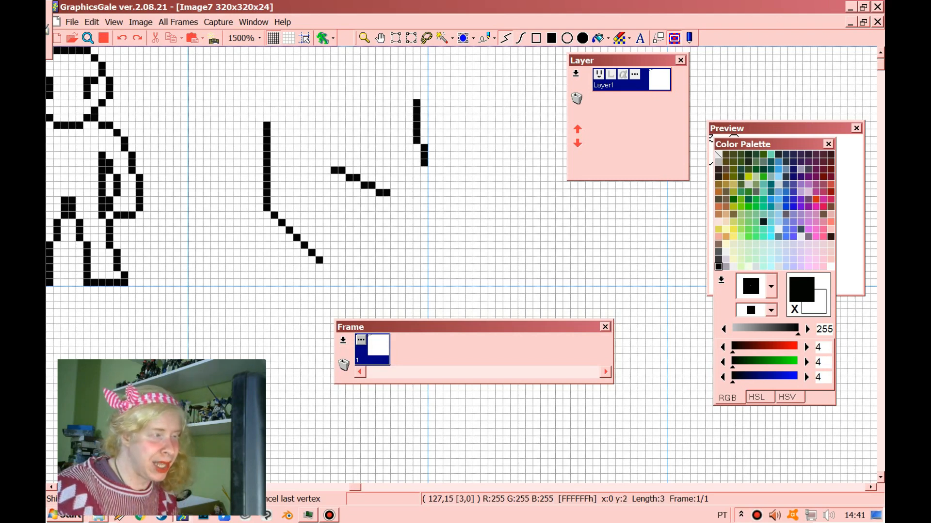
drag(424, 163, 424, 163)
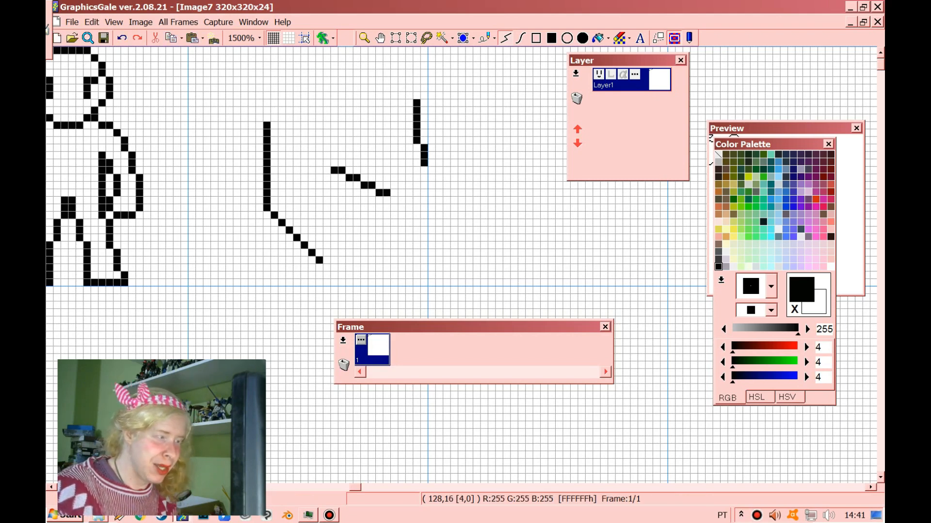
drag(431, 170, 431, 177)
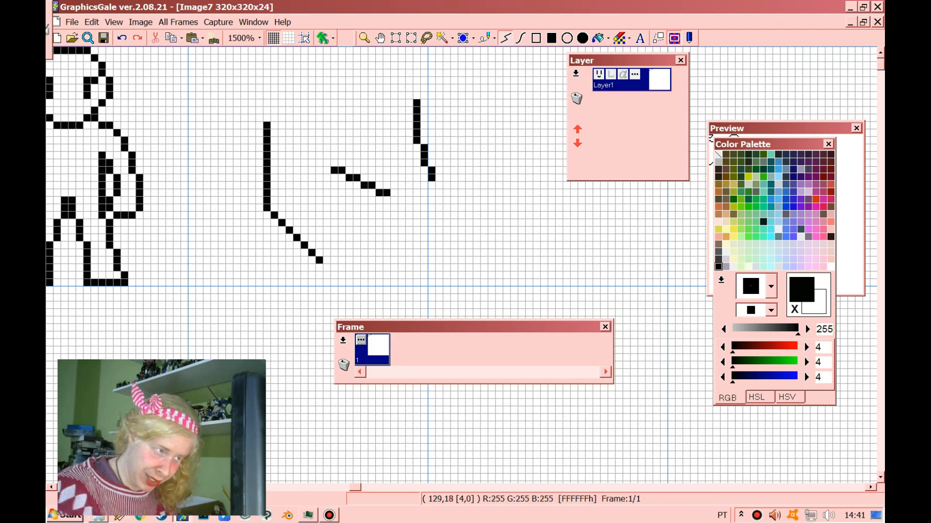
mouse_move(439, 185)
mouse_down()
mouse_move(461, 207)
mouse_move(499, 222)
mouse_move(551, 222)
mouse_up()
Step: Hide the pixel grid over the drawings and sample lines
click(364, 37)
right_click(405, 118)
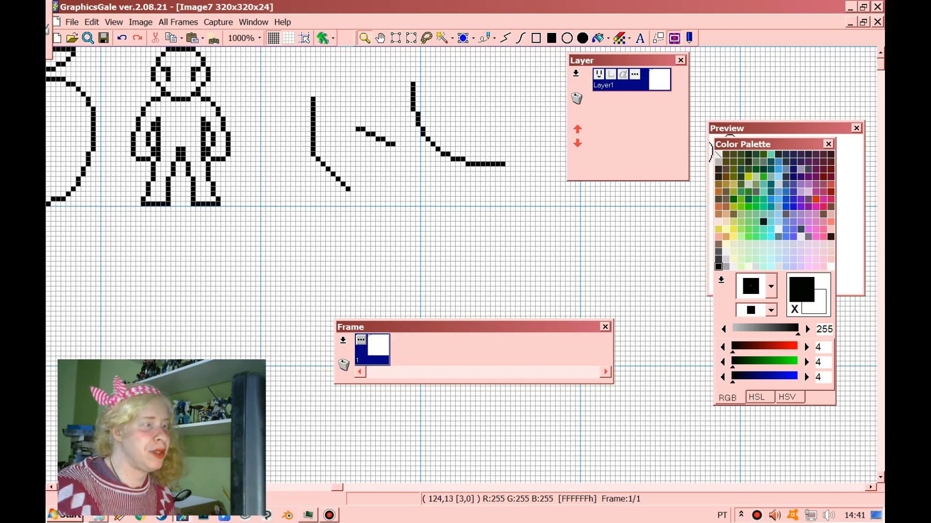
right_click(403, 119)
click(273, 38)
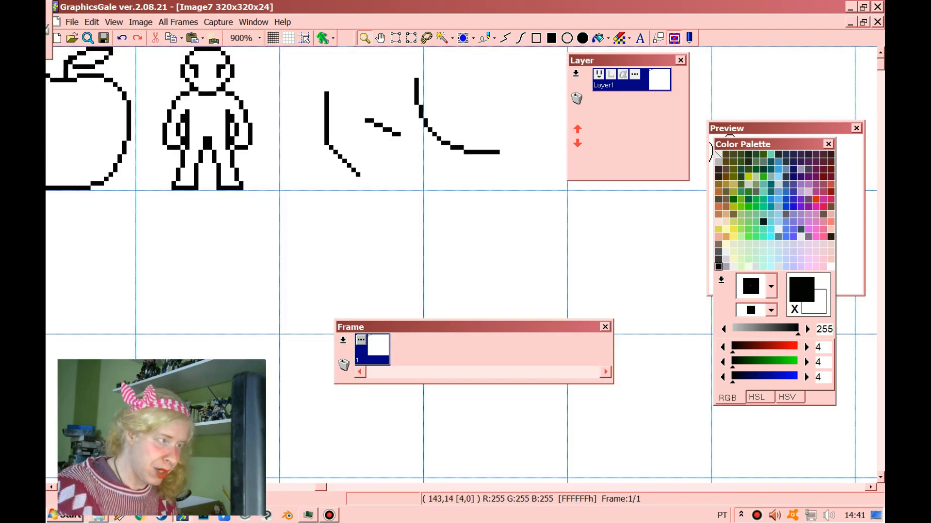
right_click(488, 111)
right_click(488, 111)
right_click(508, 129)
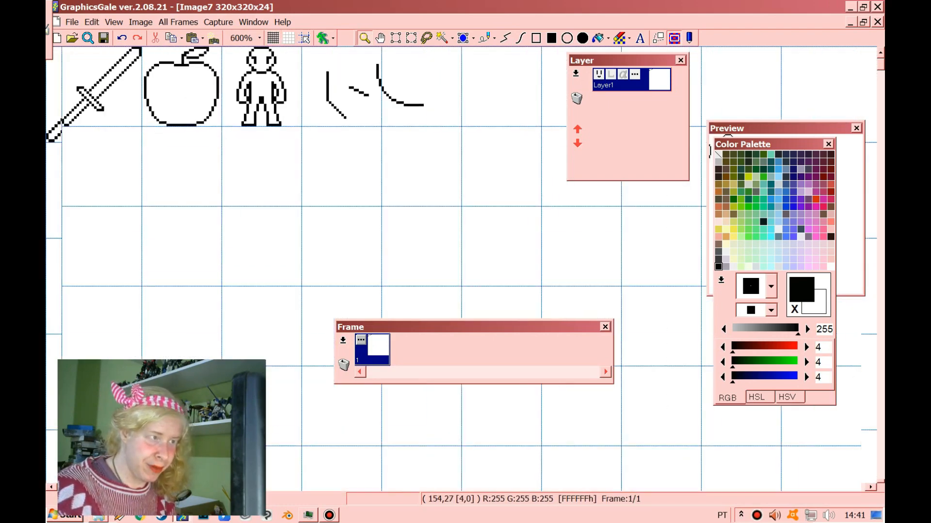
right_click(508, 129)
right_click(508, 128)
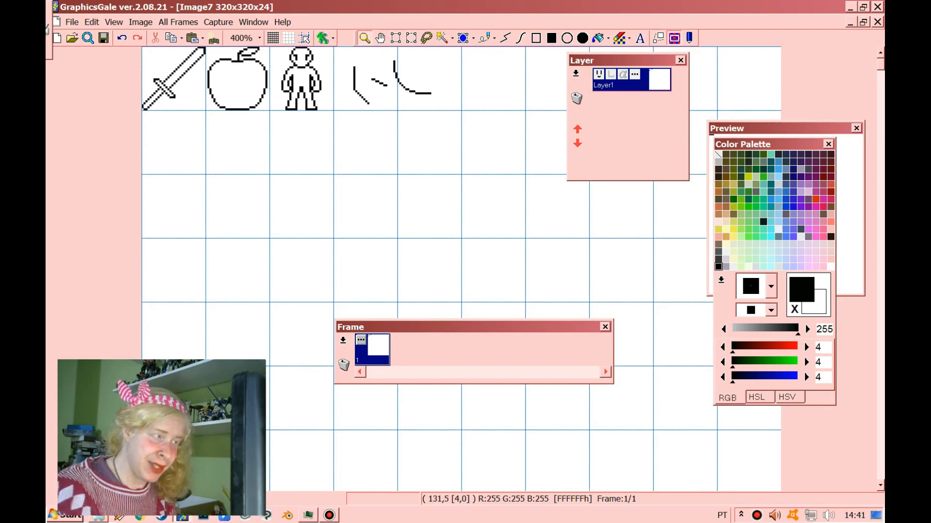
Step: Select the 64x32 area of two grid cells beside the human figure and erase the sample lines in it
scroll(426, 77, up, 7)
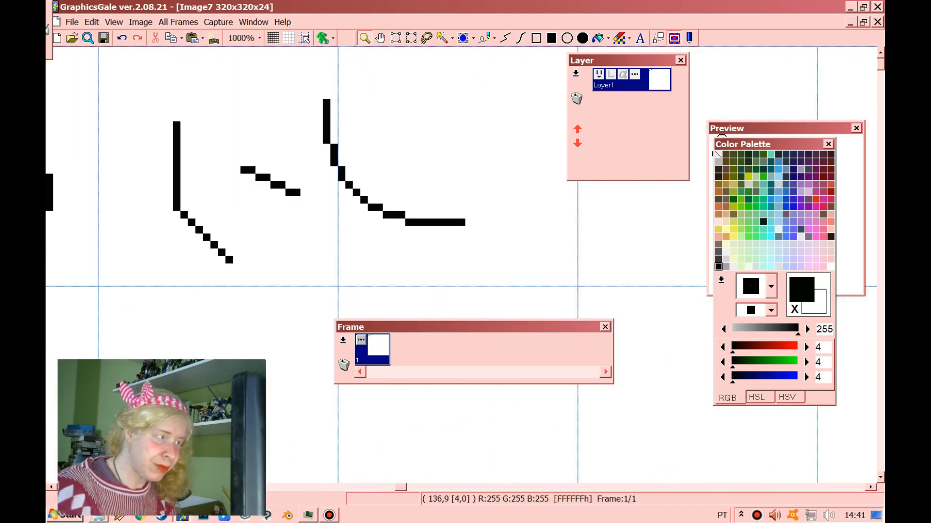
click(396, 38)
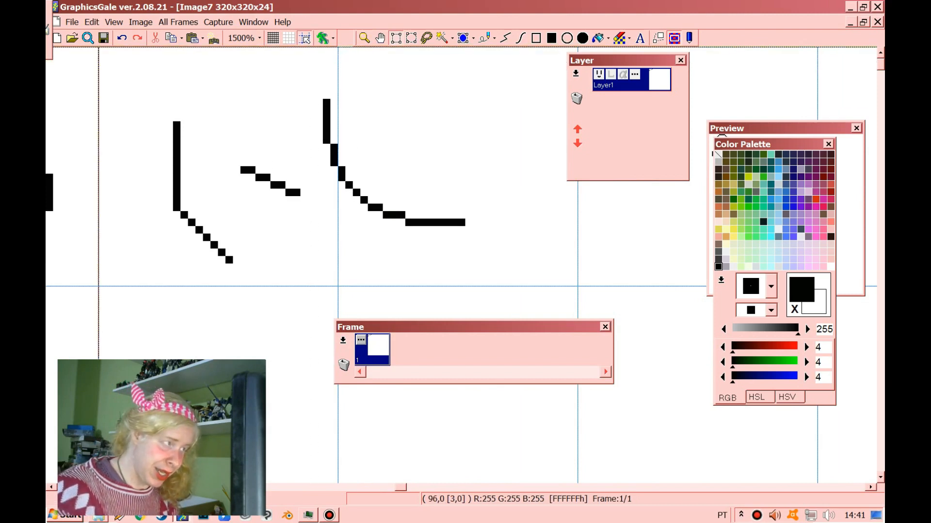
drag(98, 48, 338, 49)
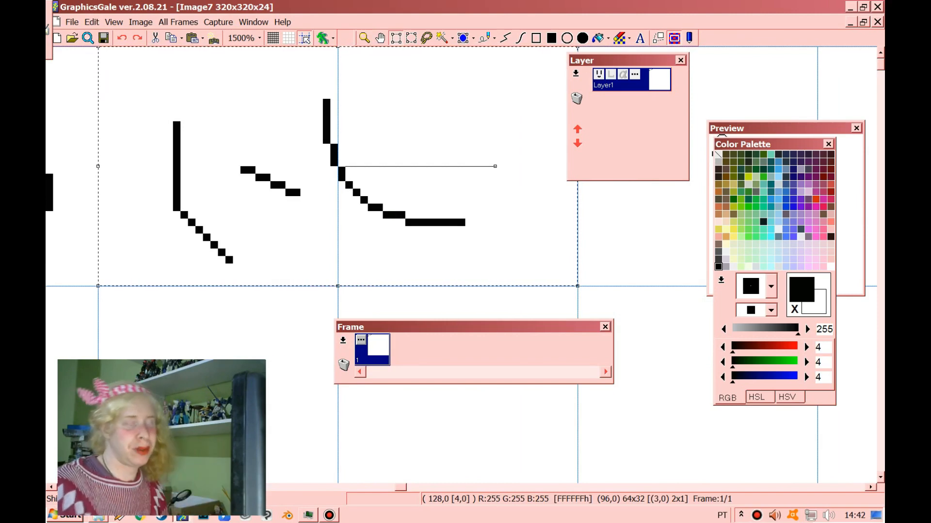
key(Delete)
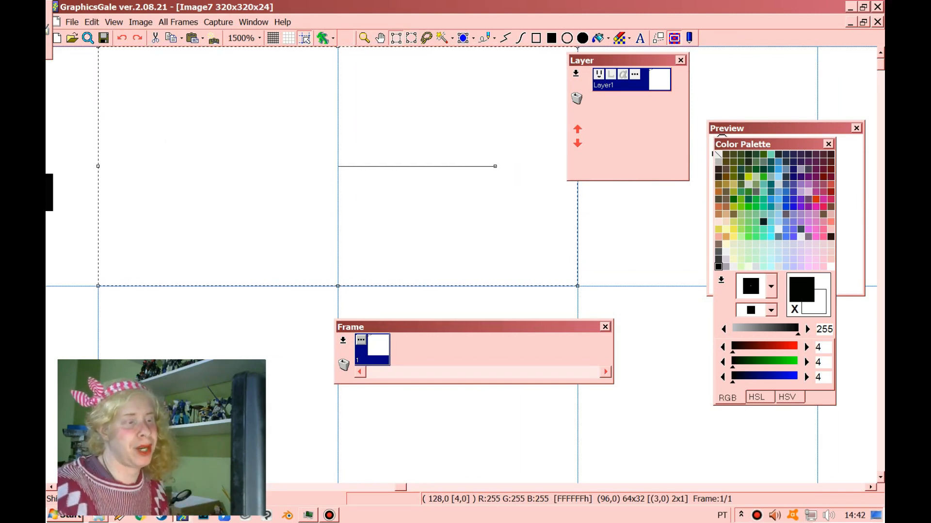
click(338, 47)
scroll(315, 159, down, 4)
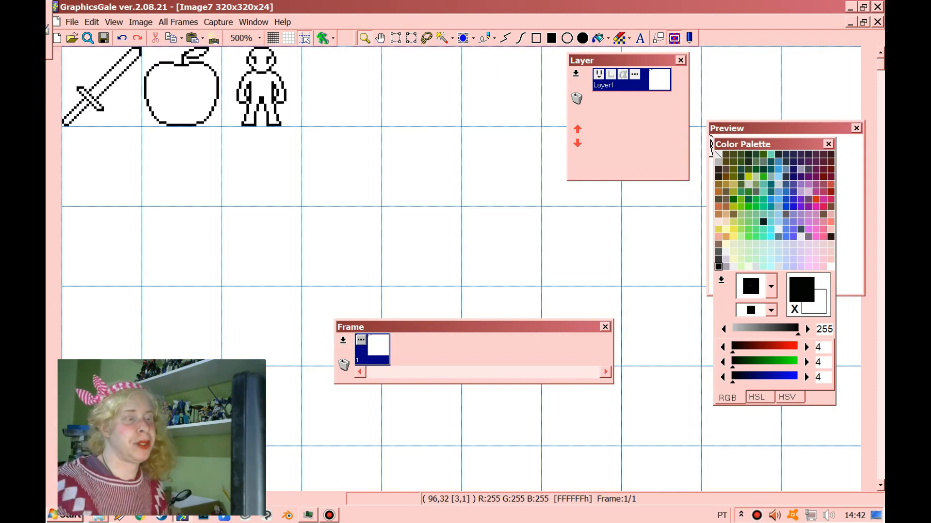
scroll(301, 127, up, 2)
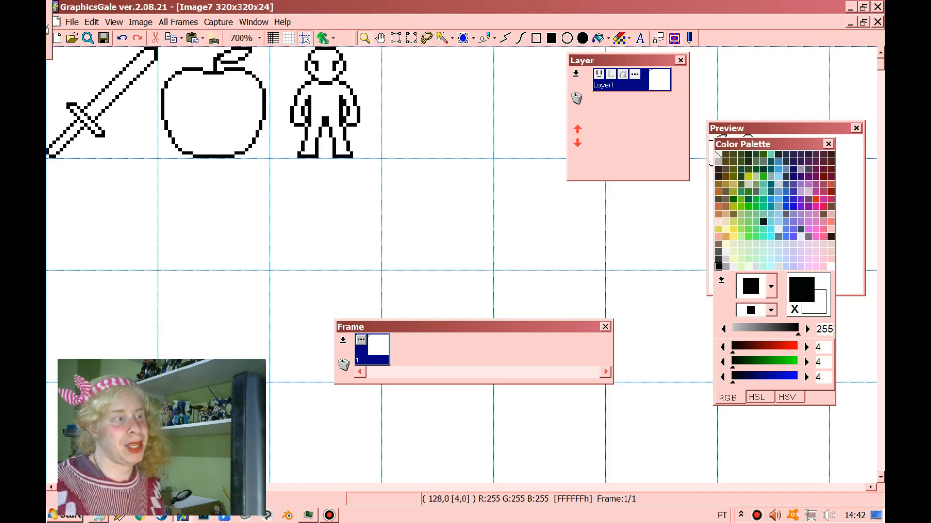
scroll(478, 116, up, 2)
scroll(477, 117, down, 1)
scroll(478, 116, down, 1)
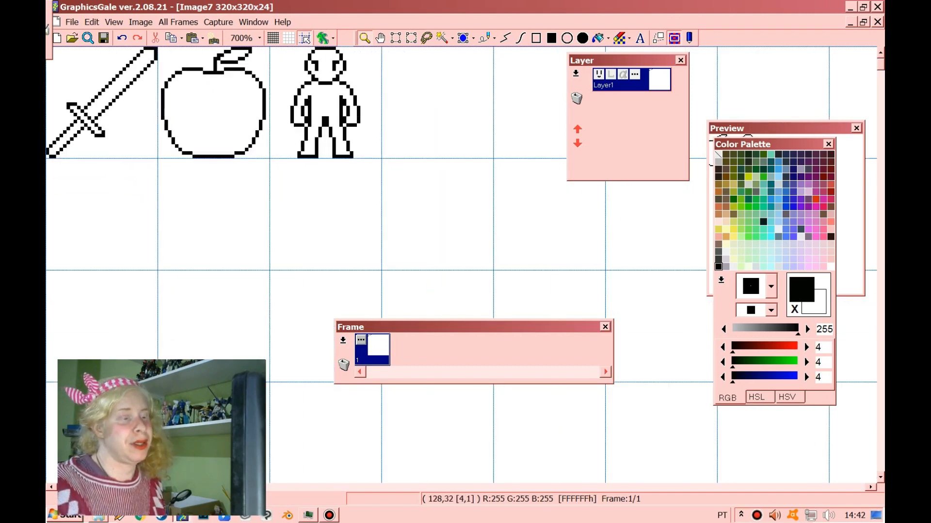
scroll(477, 116, up, 1)
scroll(509, 117, up, 1)
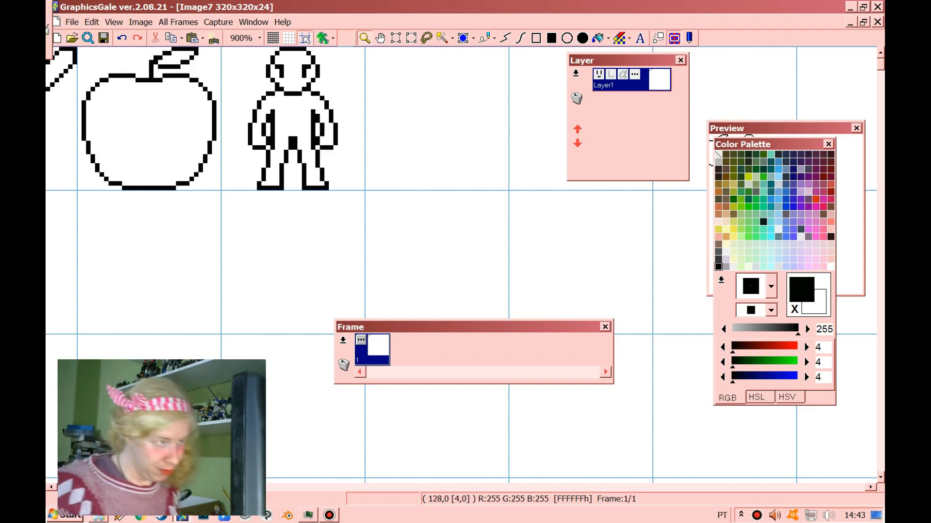
click(367, 49)
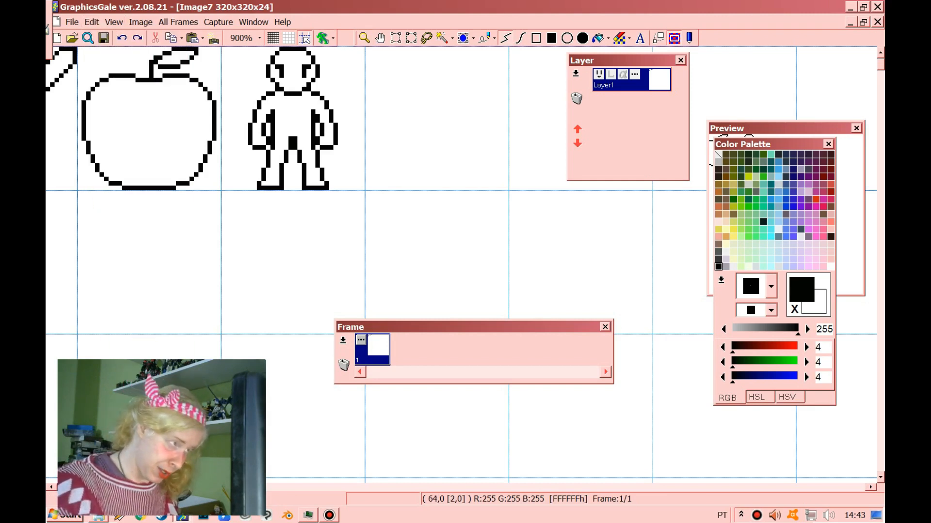
right_click(367, 48)
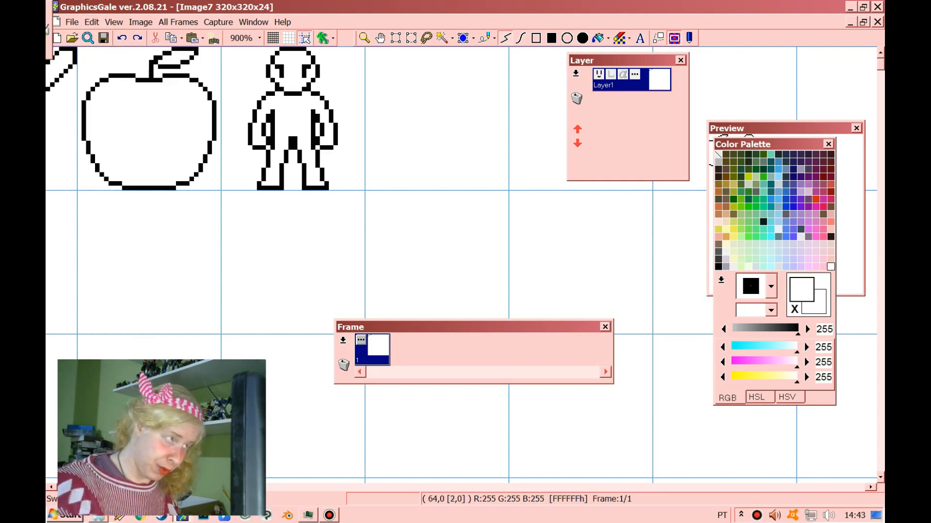
click(462, 98)
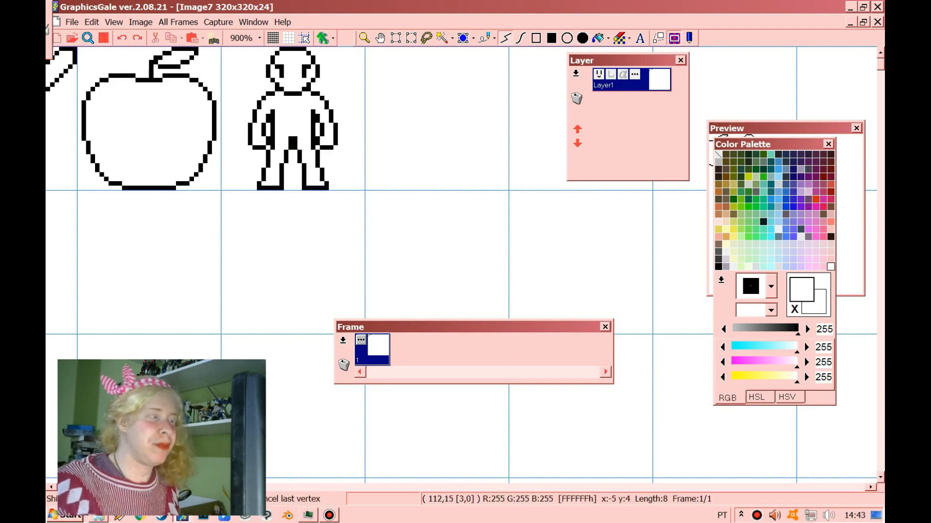
right_click(439, 117)
Step: Sample black from the figure's outline and draw two slanting S-curves in the fourth cell, one from connected line segments and one freehand
right_click(296, 49)
click(467, 80)
click(416, 112)
click(407, 129)
click(408, 152)
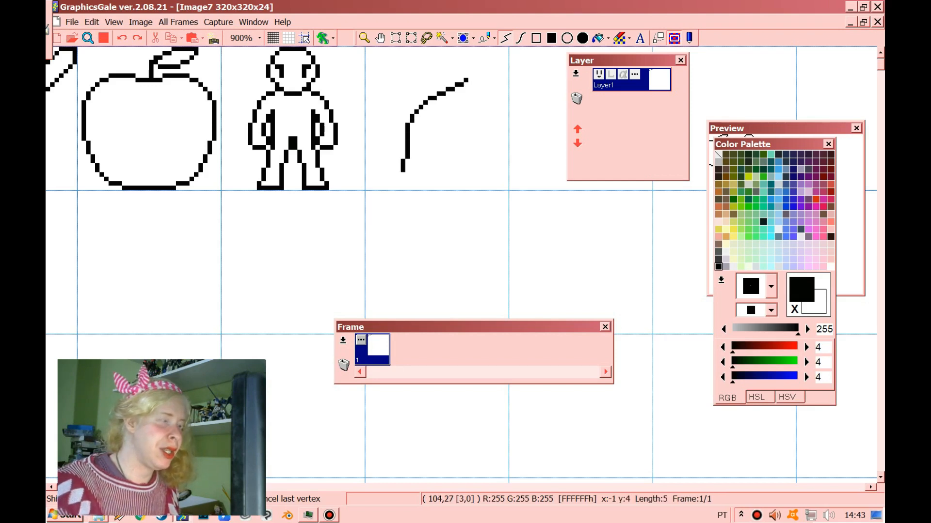
click(403, 170)
double_click(393, 179)
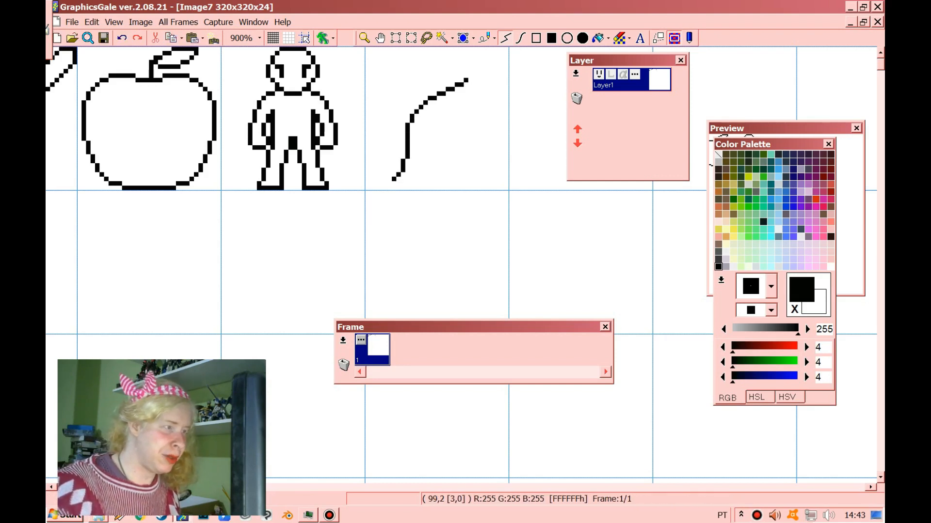
mouse_move(508, 85)
mouse_down()
mouse_move(469, 121)
mouse_move(456, 159)
mouse_move(421, 187)
mouse_up()
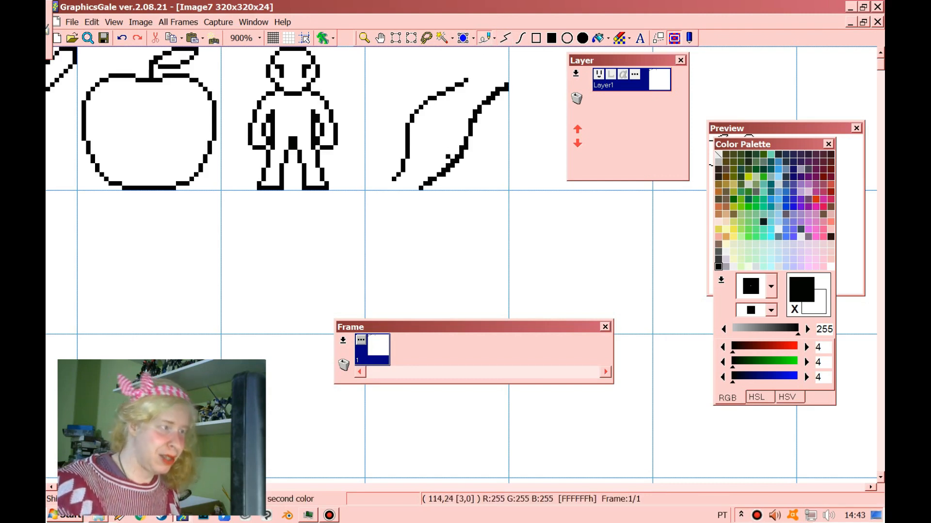